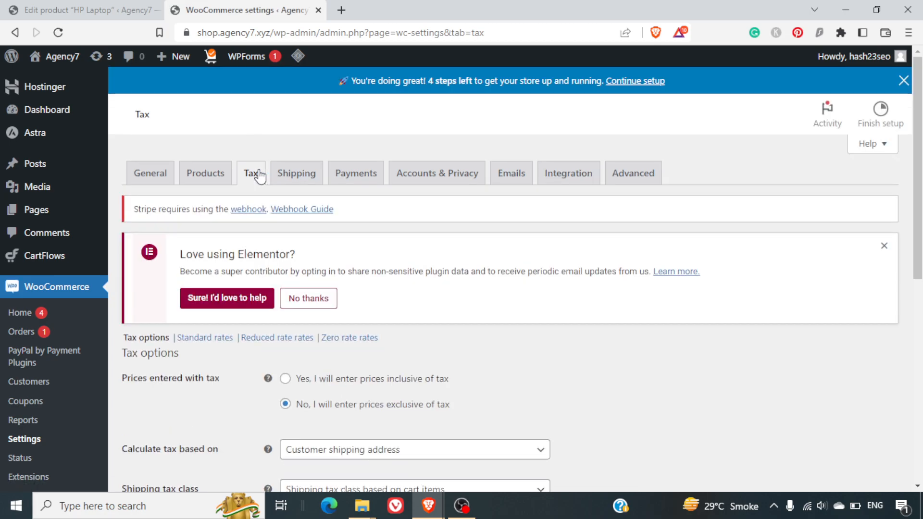
Check in the General store settings whether tax rates and calculations are enabled.
click(155, 173)
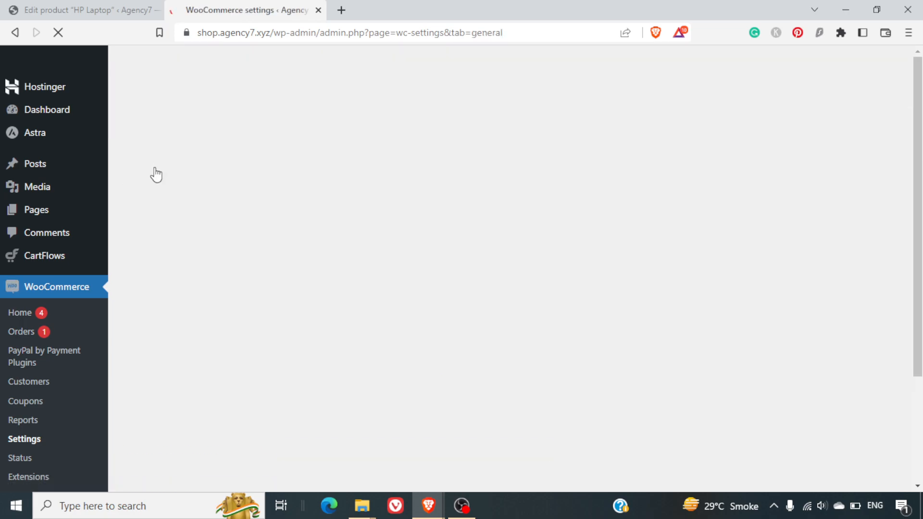
scroll(617, 309, down, 9)
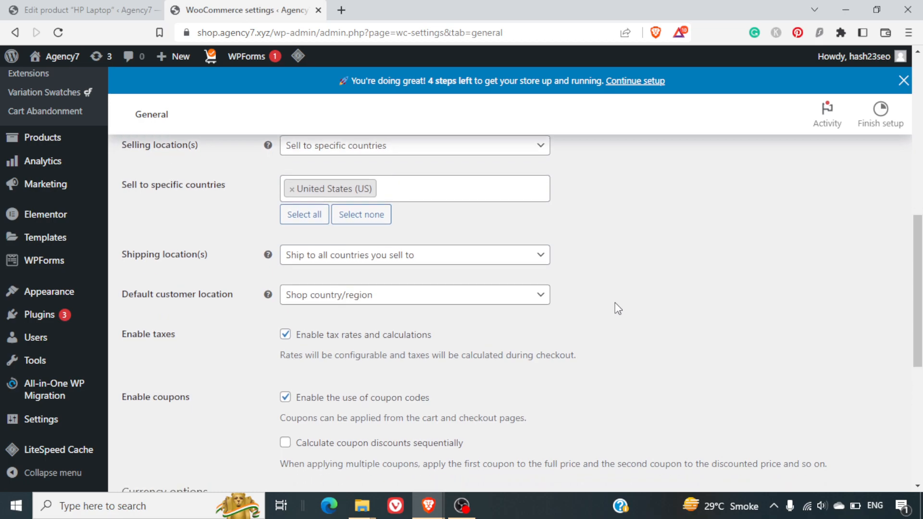
key(ctrl+2)
mouse_move(294, 344)
mouse_down()
mouse_move(449, 351)
mouse_move(391, 313)
mouse_move(304, 310)
mouse_move(294, 358)
mouse_move(318, 359)
mouse_up()
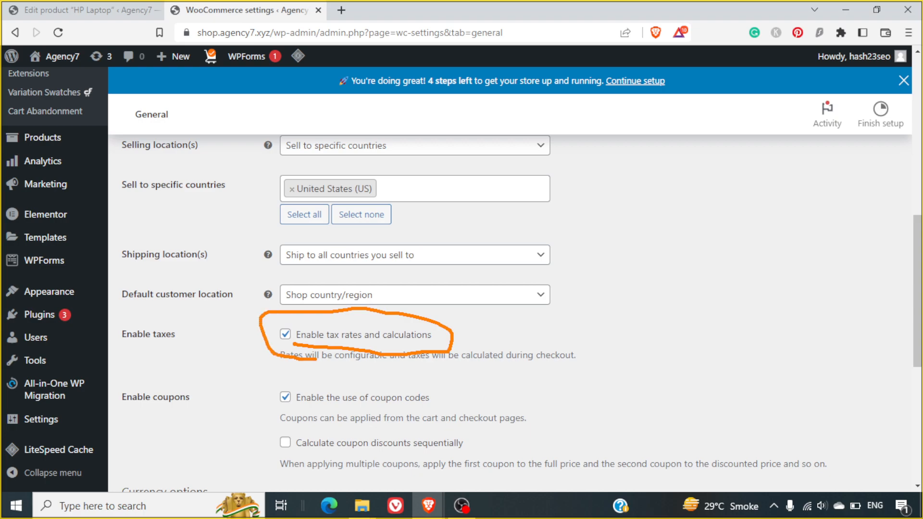
key(Escape)
scroll(232, 395, down, 5)
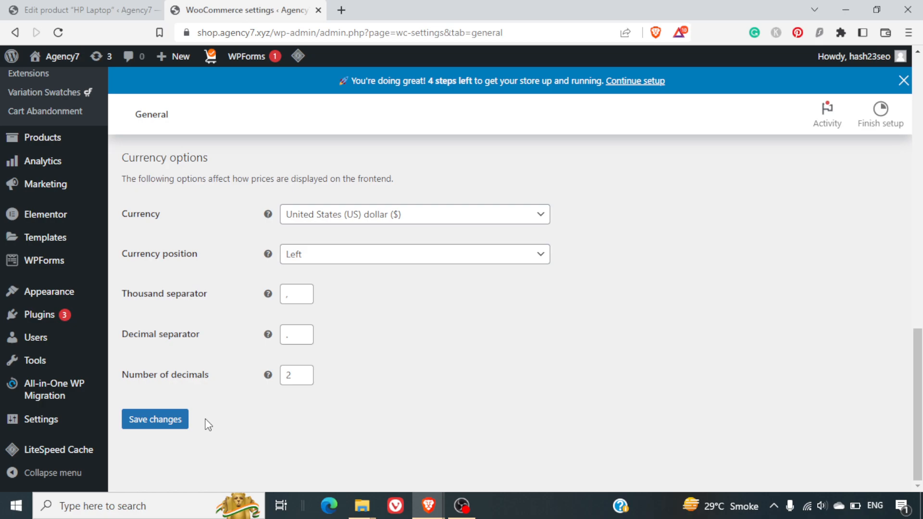
scroll(208, 425, up, 12)
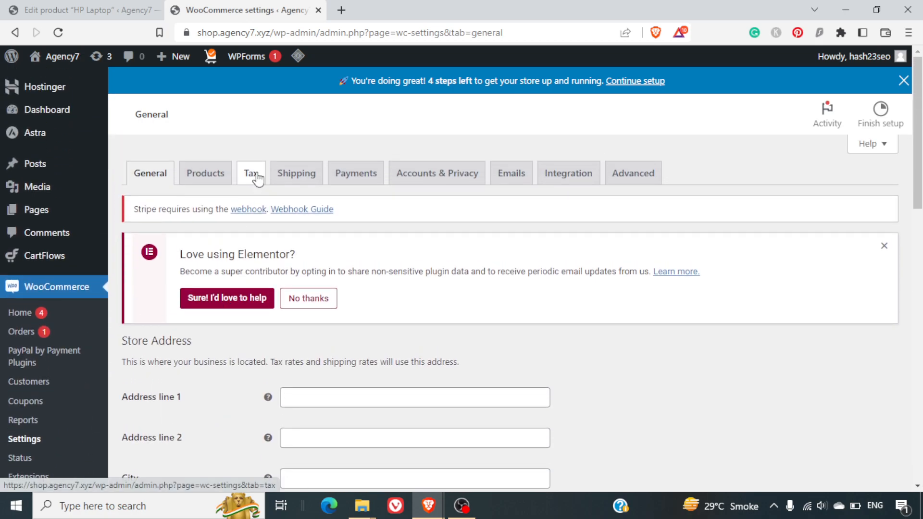
Remove the Reduced rate entry from the additional tax classes in the Tax settings and save the changes.
click(259, 178)
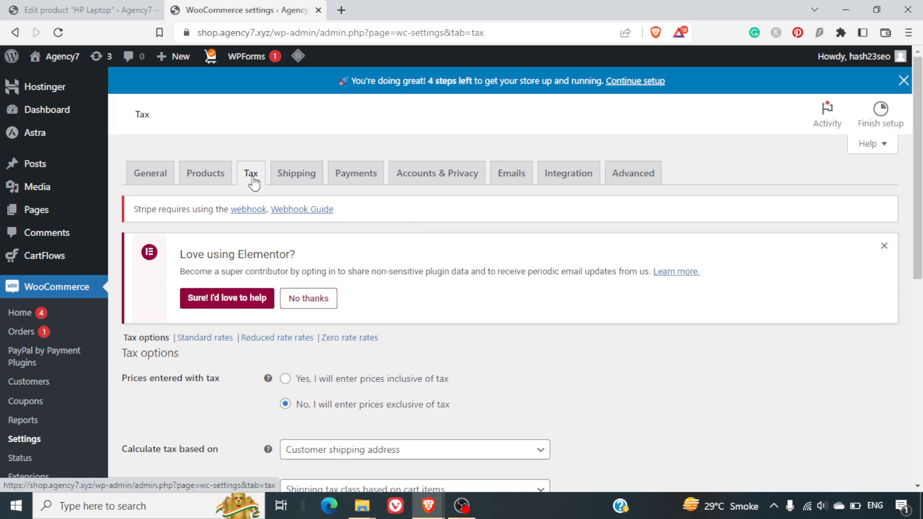
scroll(510, 345, down, 2)
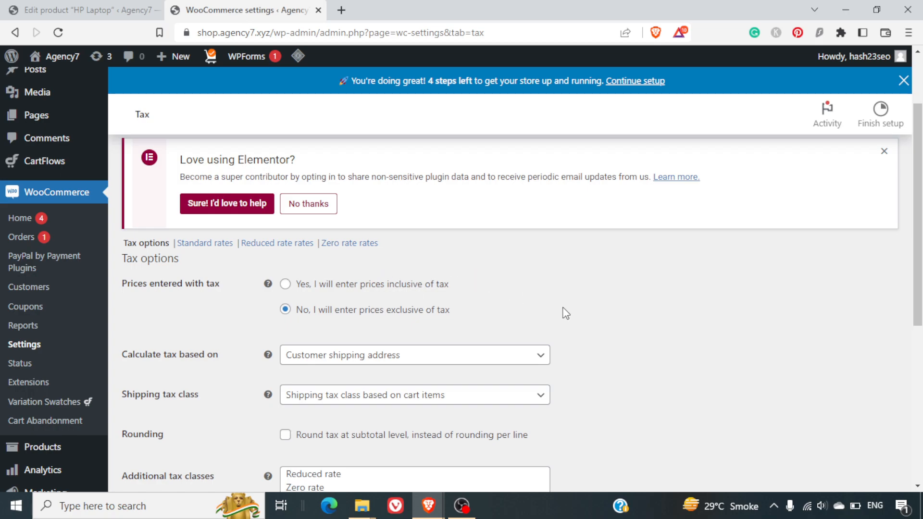
scroll(566, 313, down, 3)
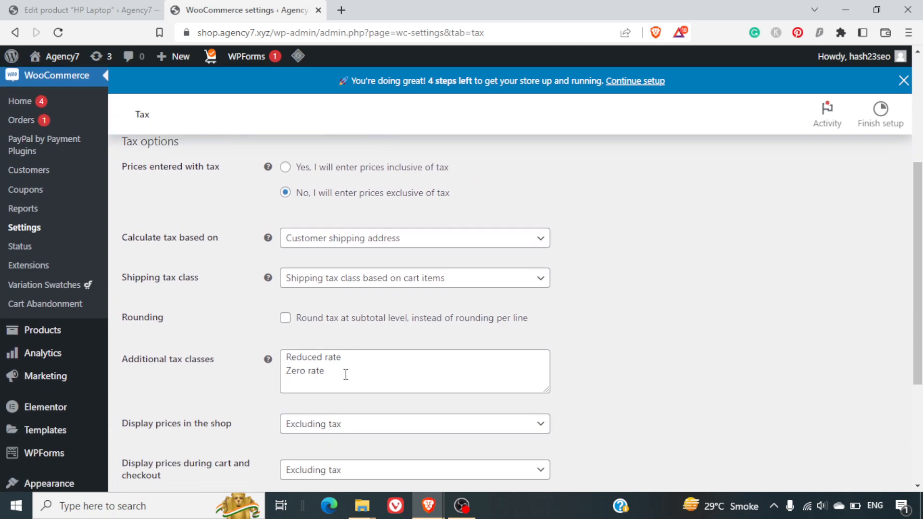
click(366, 359)
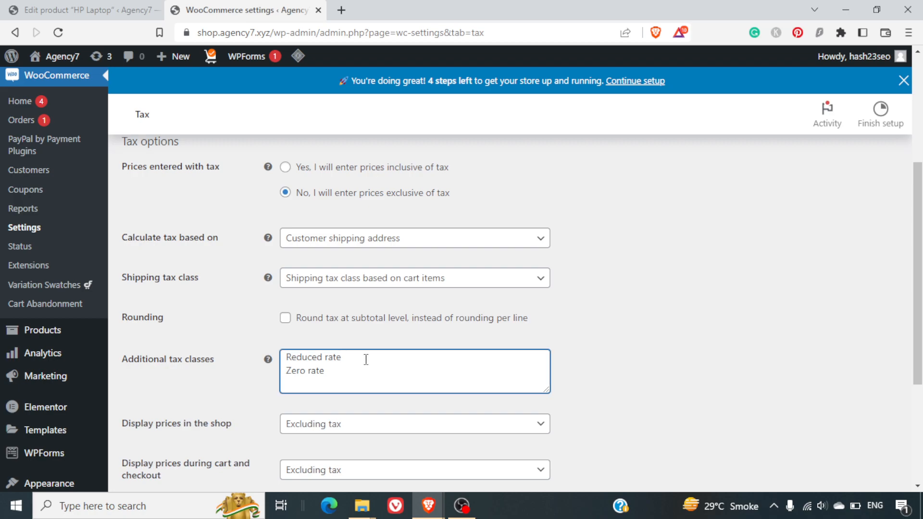
key(shift+Home)
key(BackSpace)
key(Delete)
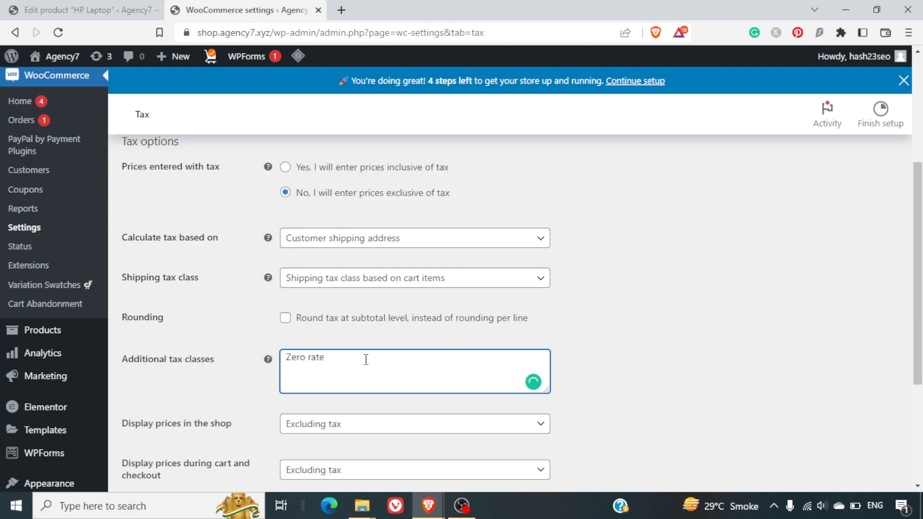
scroll(221, 373, down, 4)
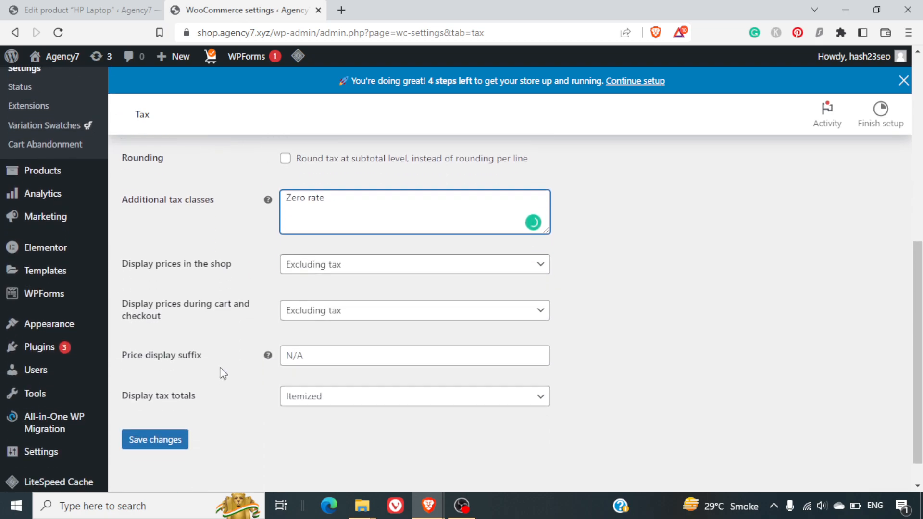
click(140, 413)
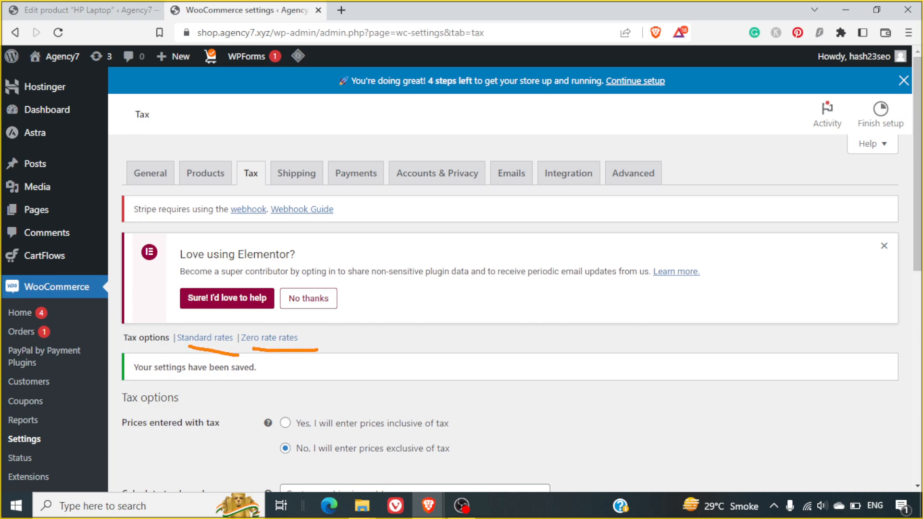
Shorten the additional tax class Zero rate to Zero and save the changes.
scroll(322, 353, down, 4)
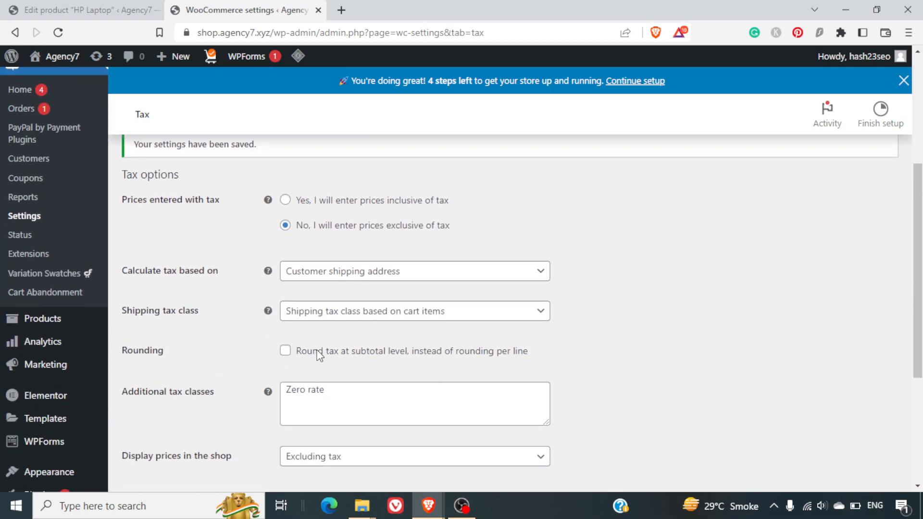
double_click(314, 385)
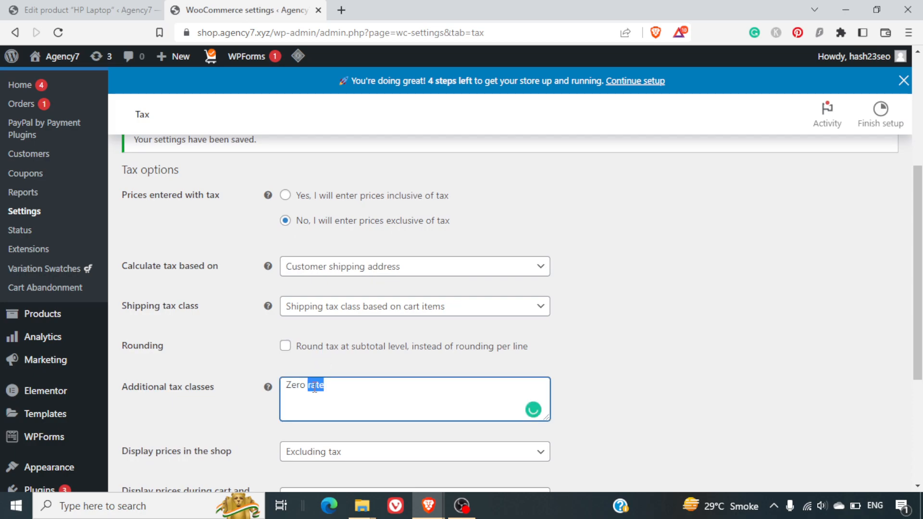
key(BackSpace)
scroll(202, 406, down, 4)
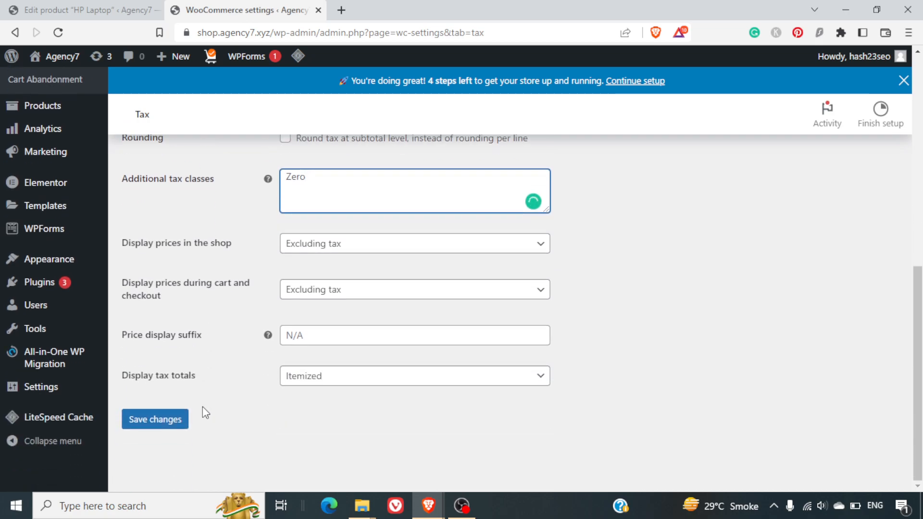
click(164, 427)
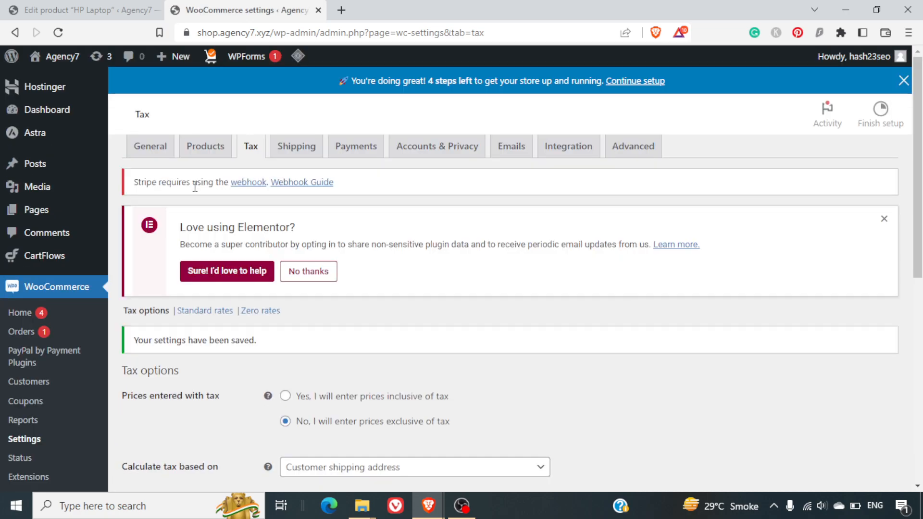
Select Customer shipping address as the basis for calculating tax.
scroll(391, 294, down, 3)
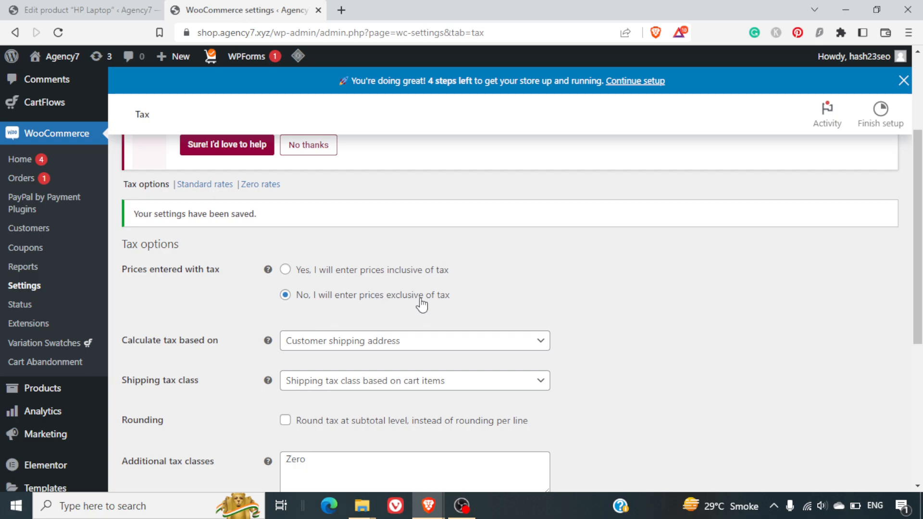
scroll(421, 304, down, 1)
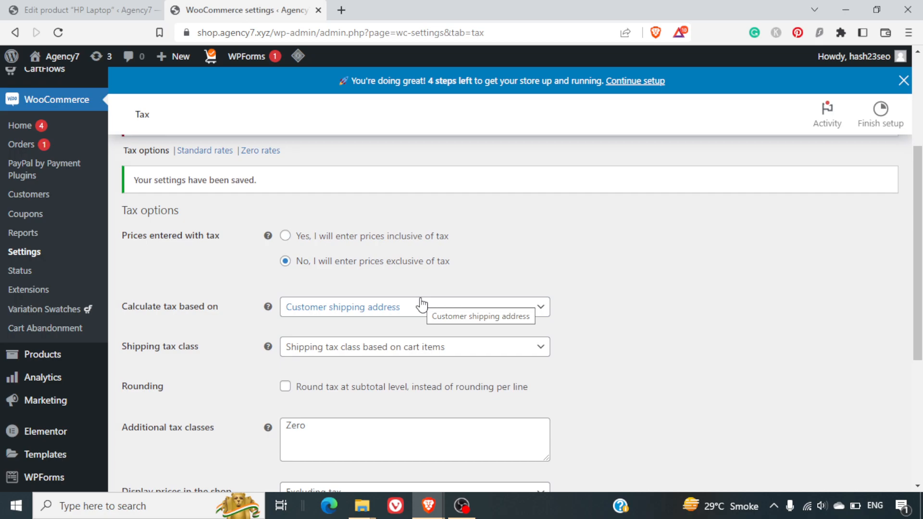
scroll(422, 304, down, 2)
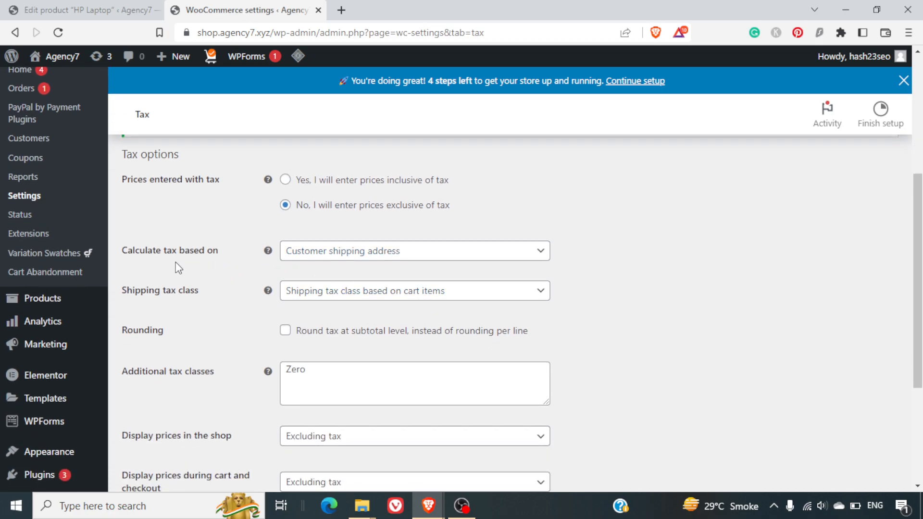
click(340, 265)
click(340, 264)
click(340, 264)
click(340, 264)
click(376, 258)
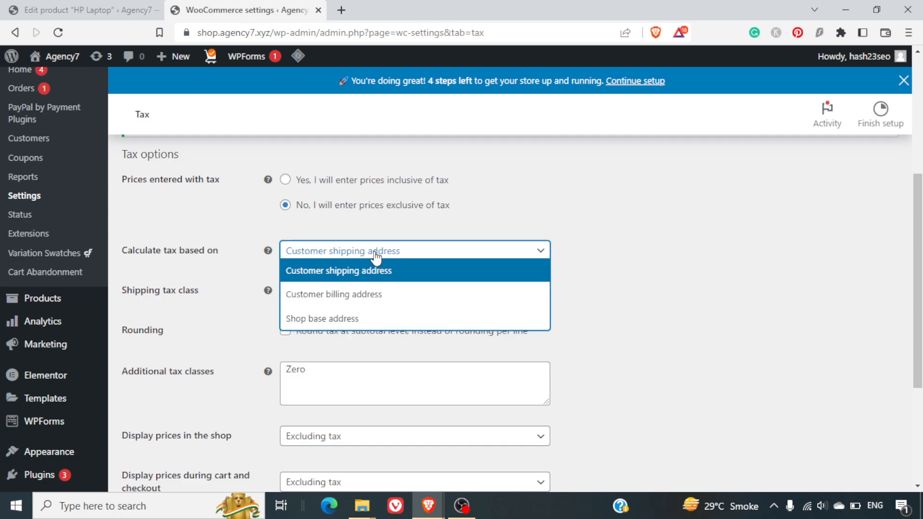
click(388, 269)
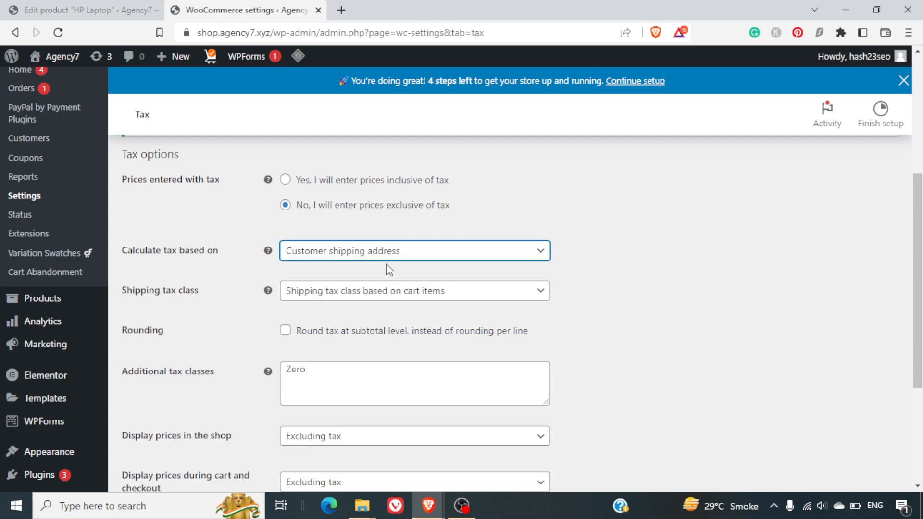
Set the shipping tax class to Zero.
scroll(389, 269, down, 1)
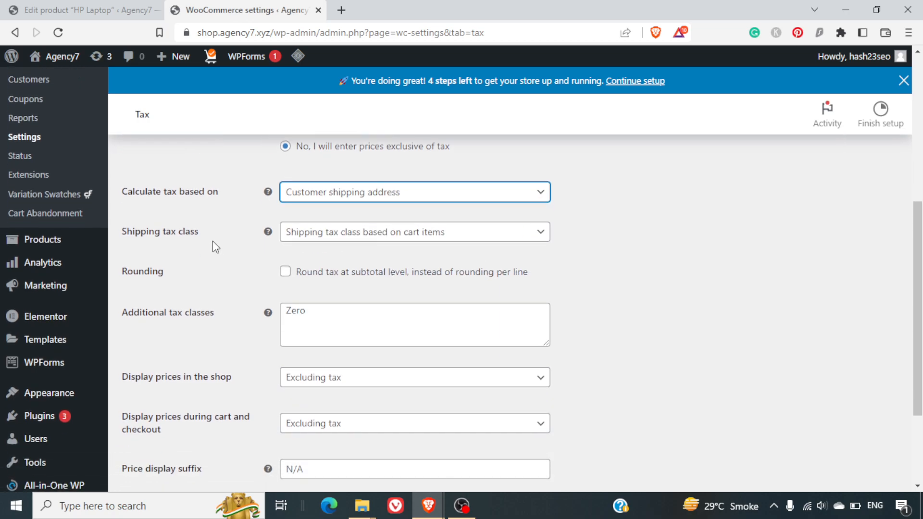
click(338, 237)
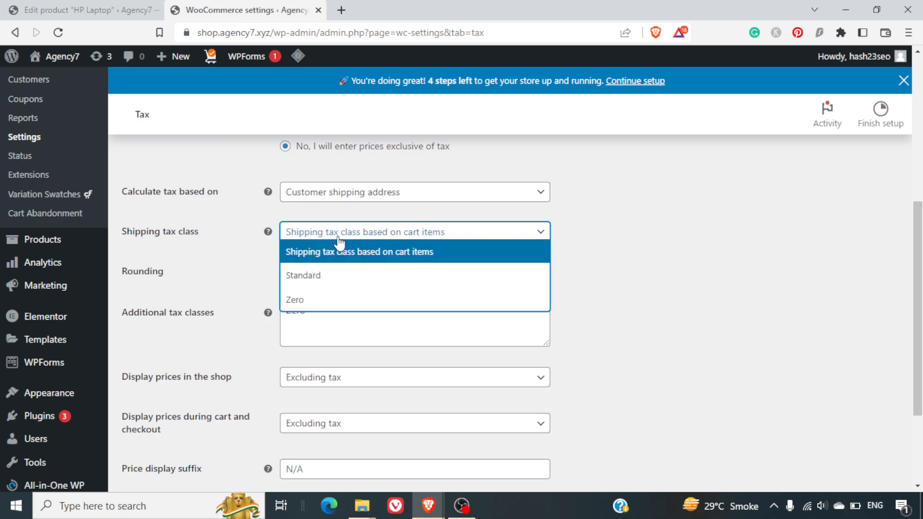
click(348, 302)
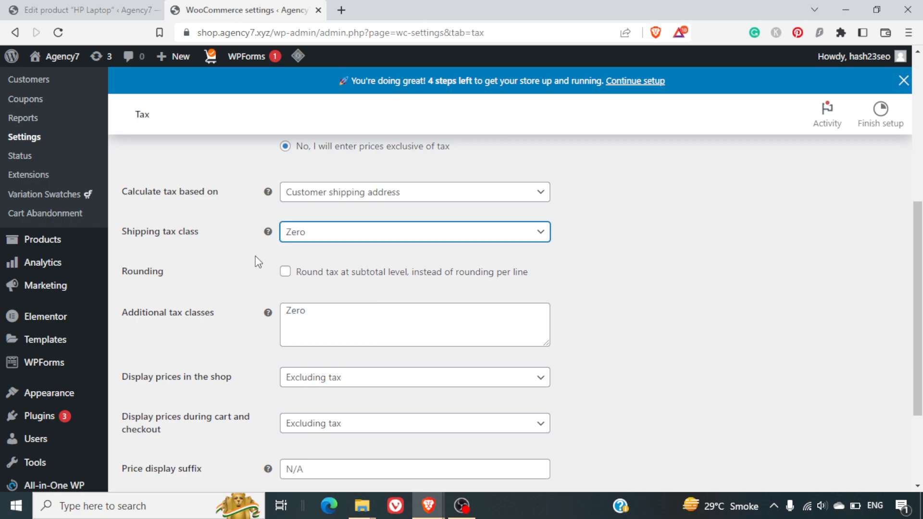
Review the rounding, additional tax class and shop price display options in the tax settings.
scroll(258, 262, down, 1)
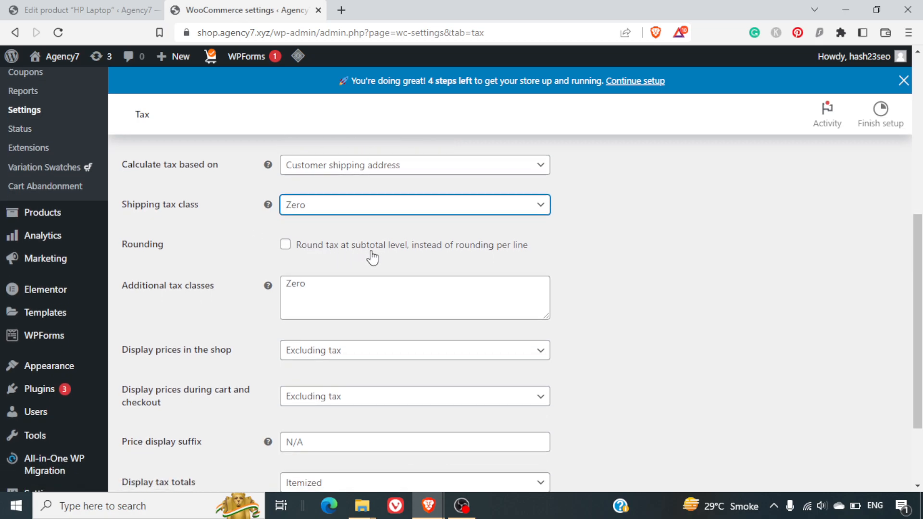
scroll(372, 258, down, 1)
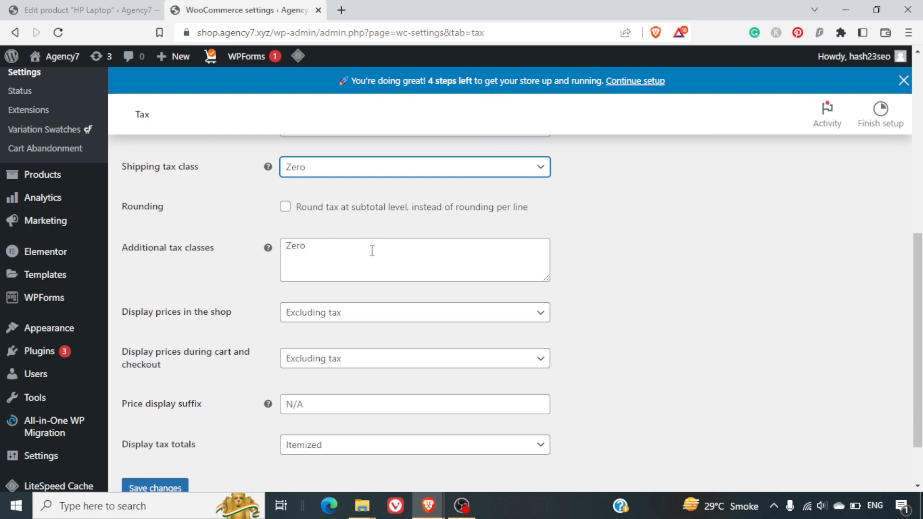
scroll(372, 251, down, 1)
scroll(372, 251, down, 1)
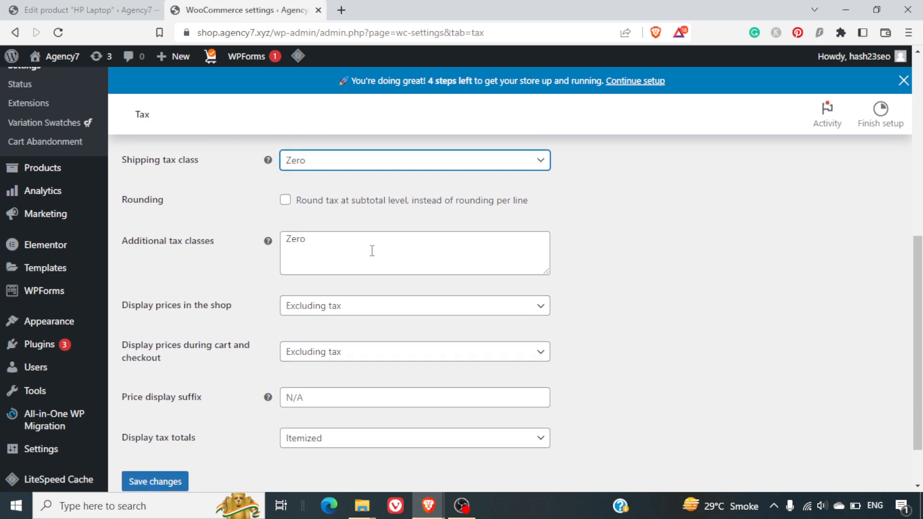
scroll(372, 251, down, 2)
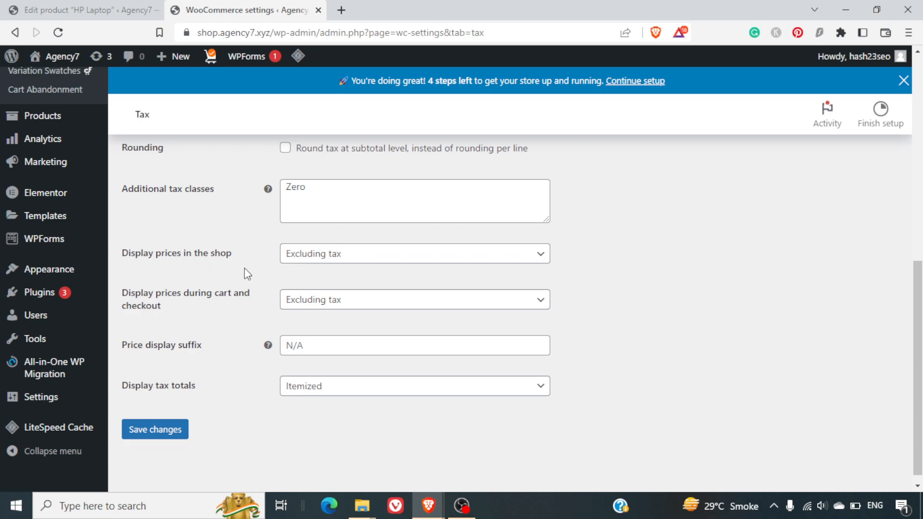
click(300, 263)
click(303, 264)
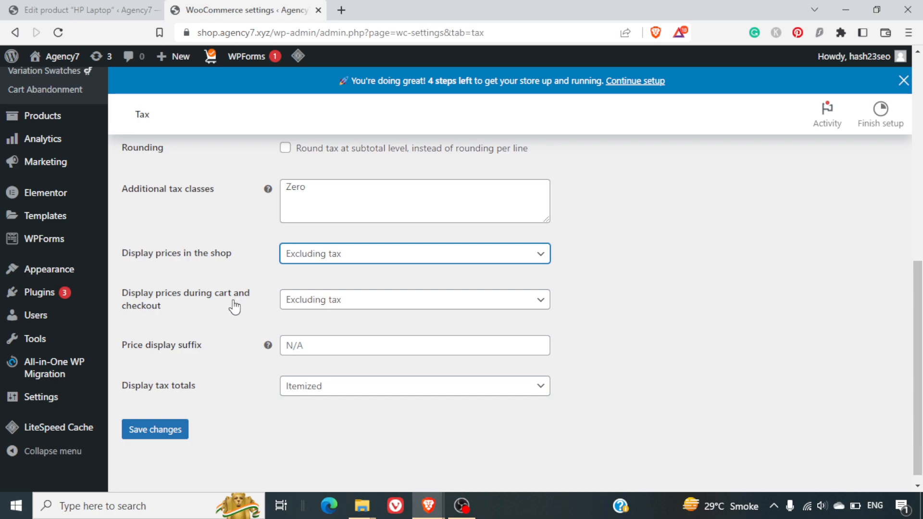
scroll(234, 305, down, 1)
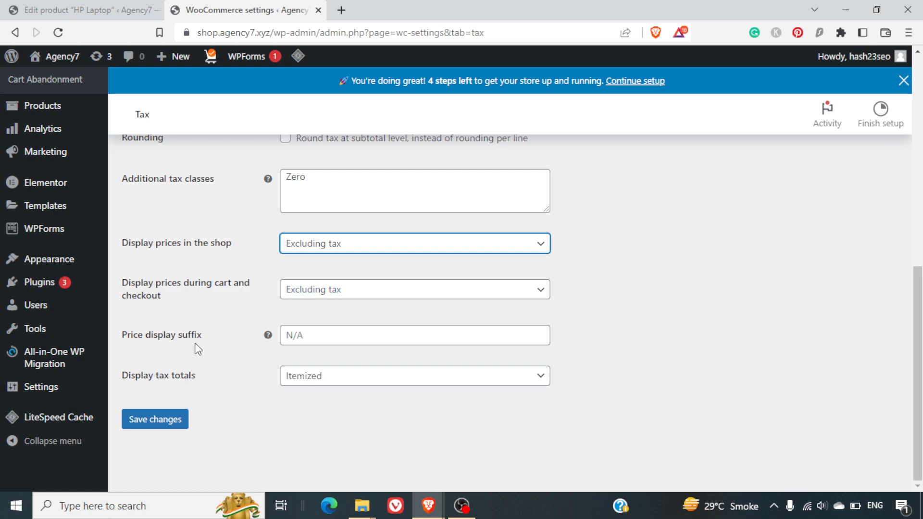
Set the price display suffix to VAT.
mouse_move(268, 340)
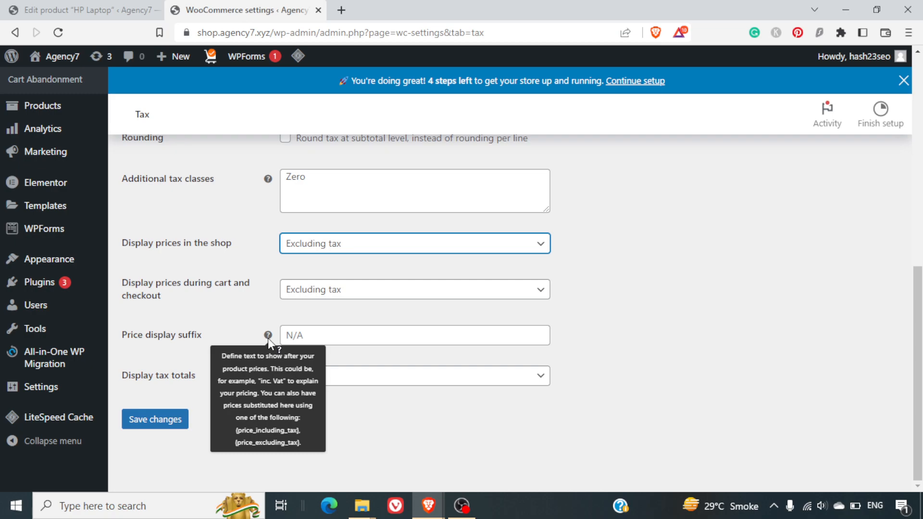
click(317, 331)
text(VAT)
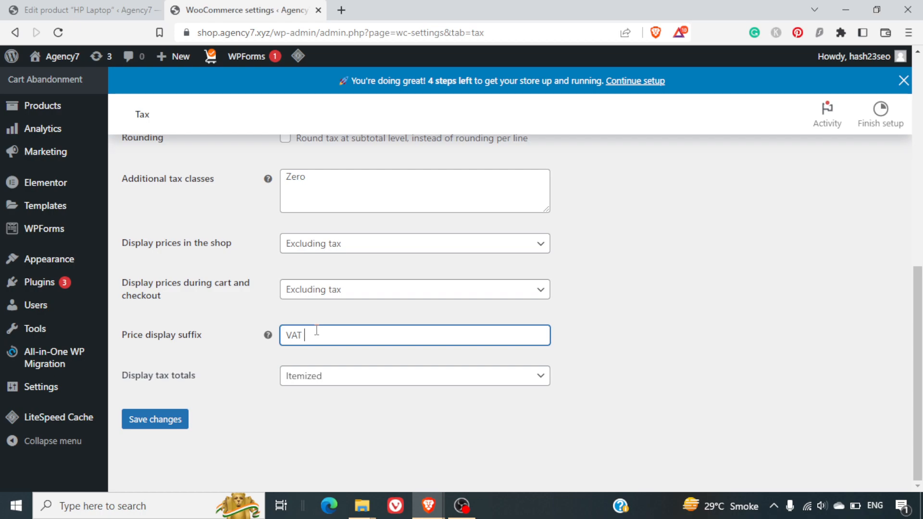
key(BackSpace)
key(BackSpace)
key(BackSpace)
text(GST)
key(BackSpace)
key(BackSpace)
key(BackSpace)
text(CC)
key(BackSpace)
key(BackSpace)
text(VAT)
Set the display of tax totals to Itemized and save the tax settings.
click(298, 384)
click(298, 391)
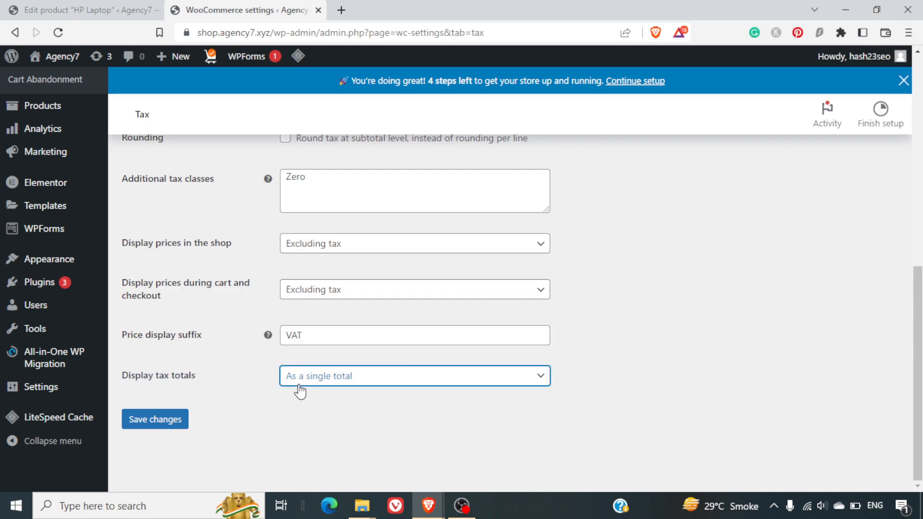
click(298, 385)
click(299, 395)
click(297, 379)
click(305, 419)
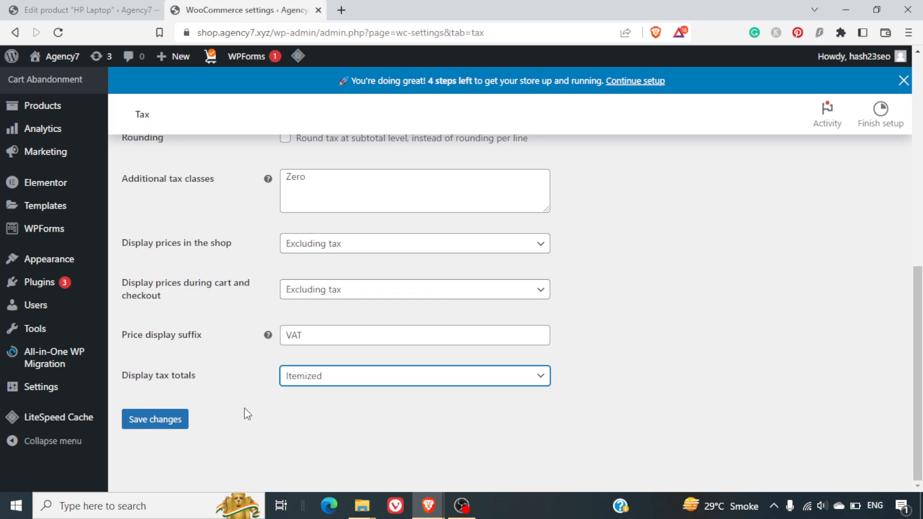
click(168, 420)
scroll(182, 360, down, 9)
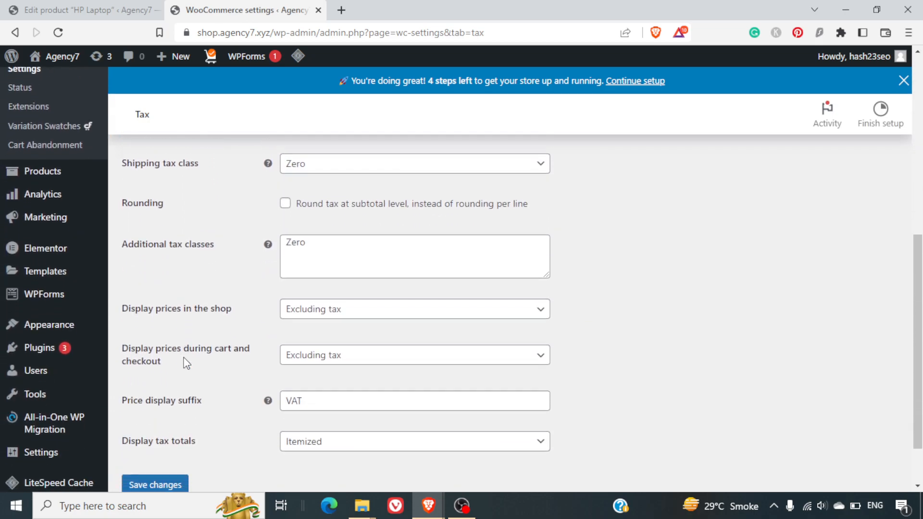
Save the tax options and insert a new row in the Standard tax rates table.
scroll(185, 362, down, 2)
click(156, 431)
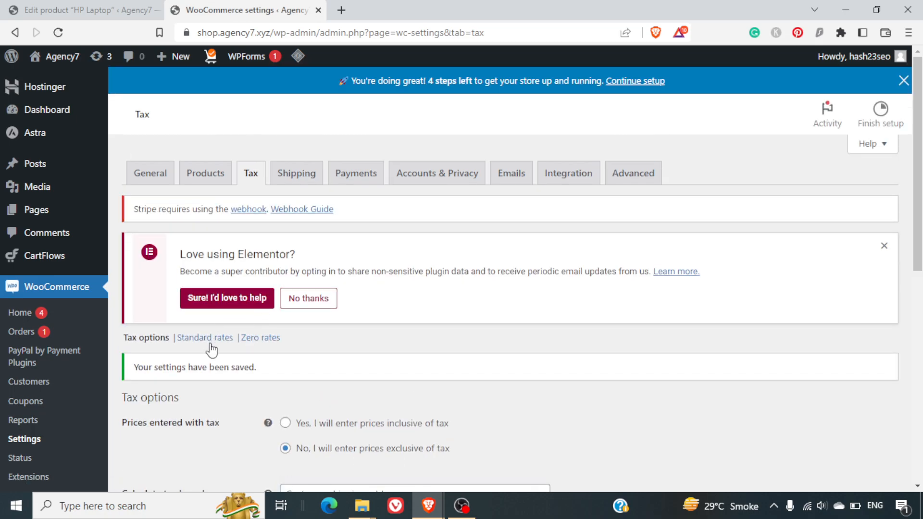
click(212, 339)
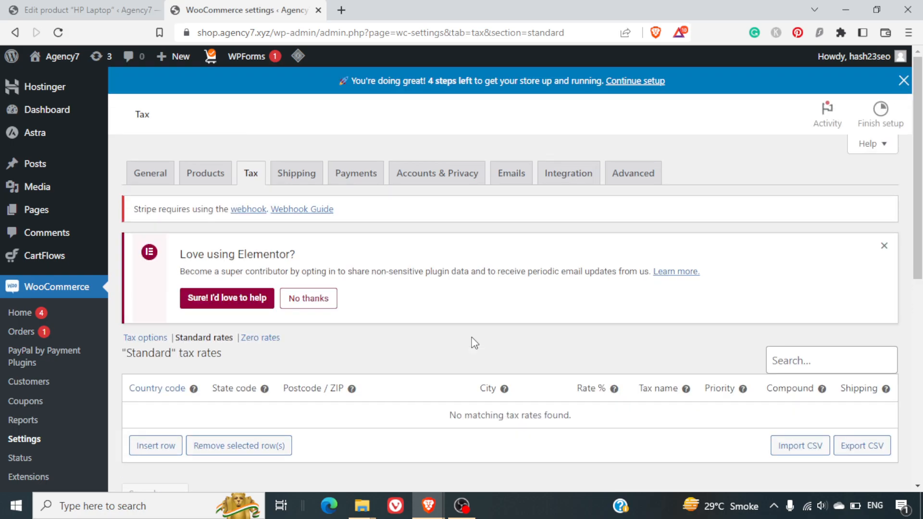
scroll(473, 342, down, 2)
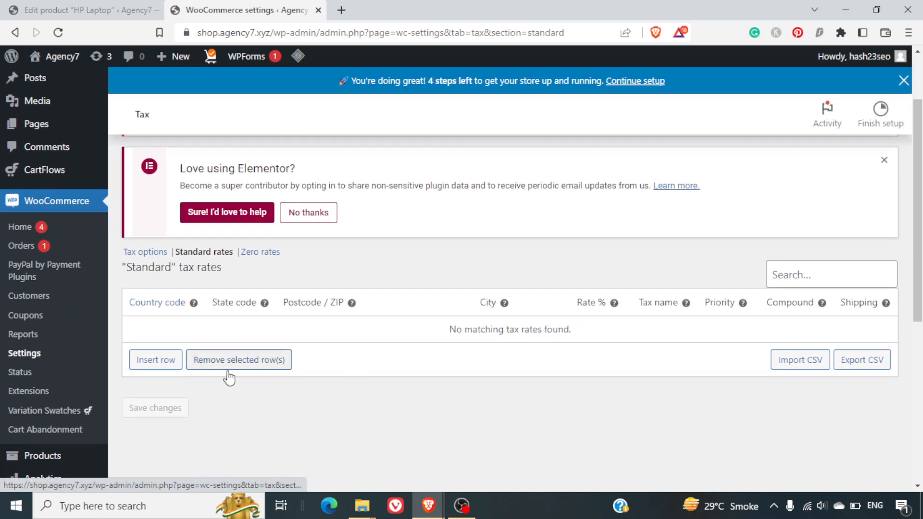
click(156, 371)
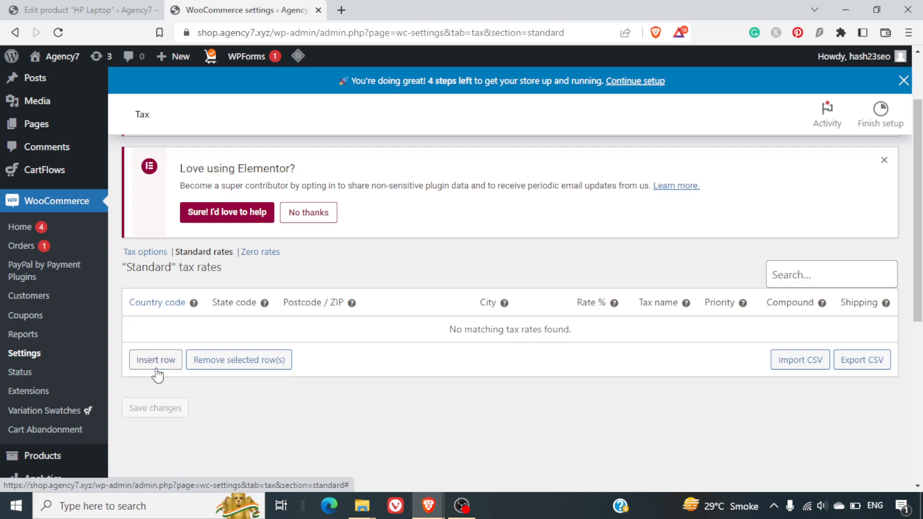
scroll(391, 350, down, 1)
scroll(390, 344, down, 2)
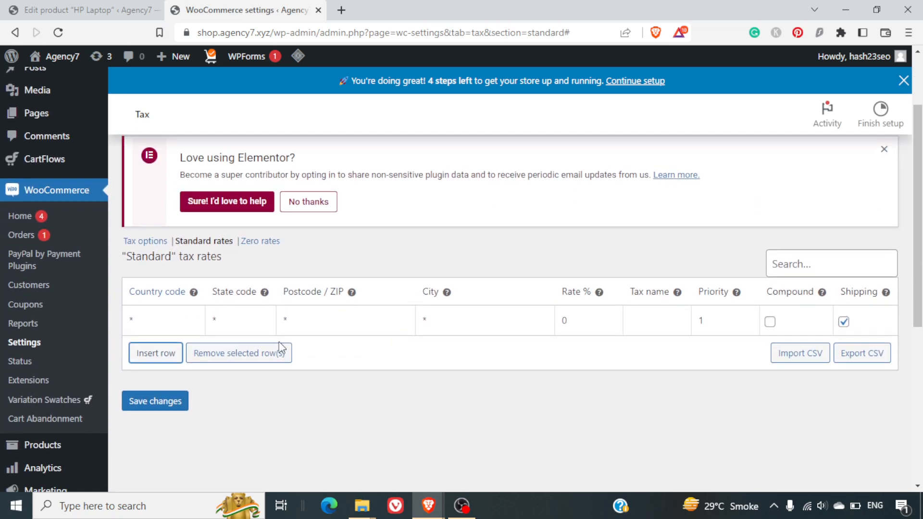
Set the new standard rate to 5% with the tax name VAT, leaving it applicable to all locations.
click(164, 317)
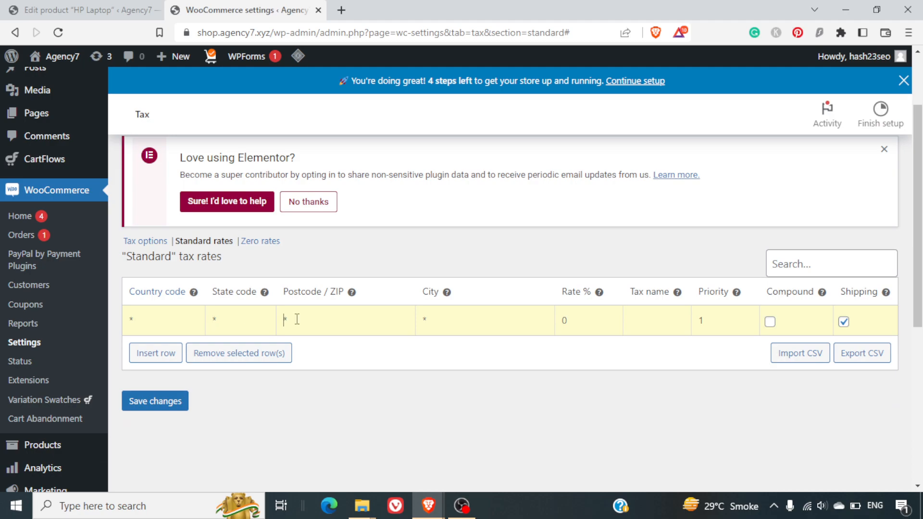
click(560, 321)
text(5)
click(659, 318)
text(VAT)
click(709, 321)
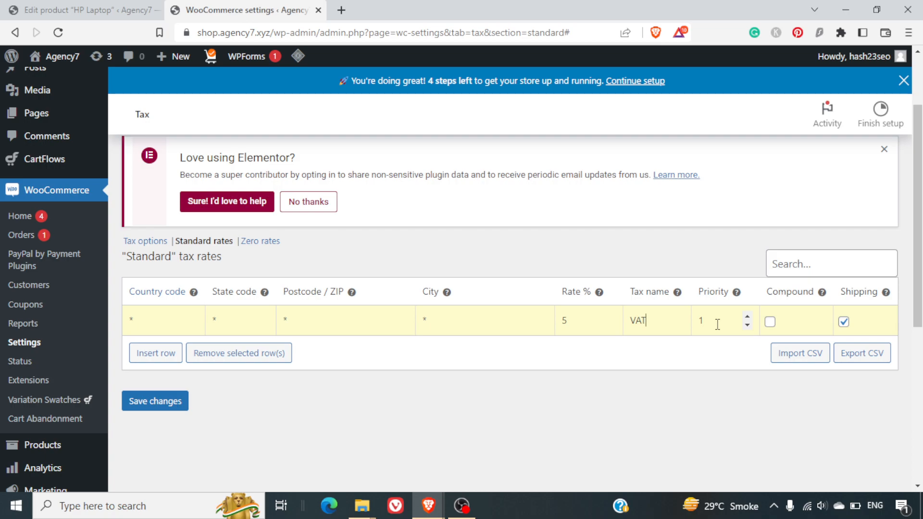
mouse_move(739, 292)
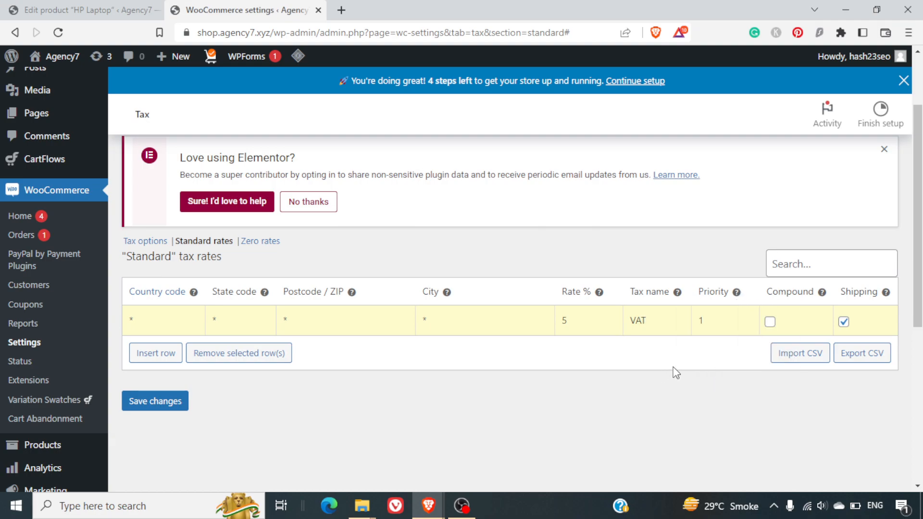
Add a second standard tax rate of 5% named GST with priority 2.
click(154, 353)
click(571, 448)
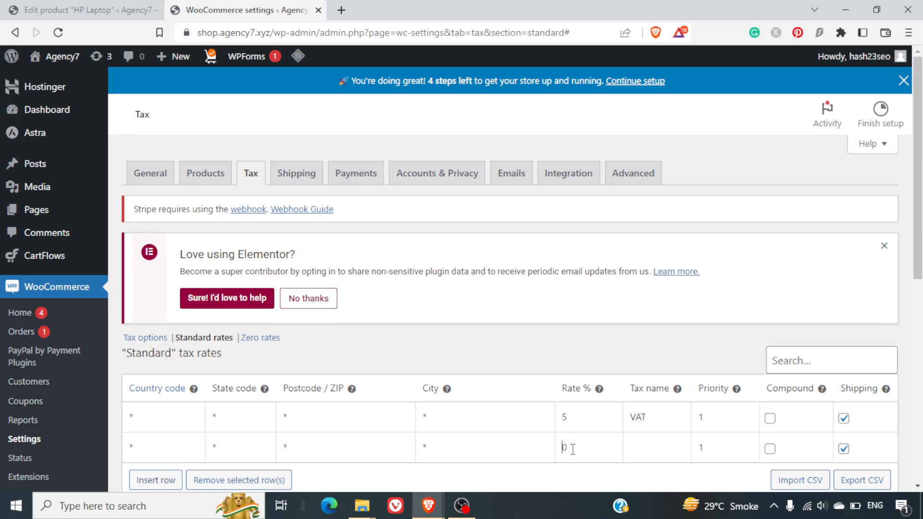
text(5)
click(657, 451)
text(GST)
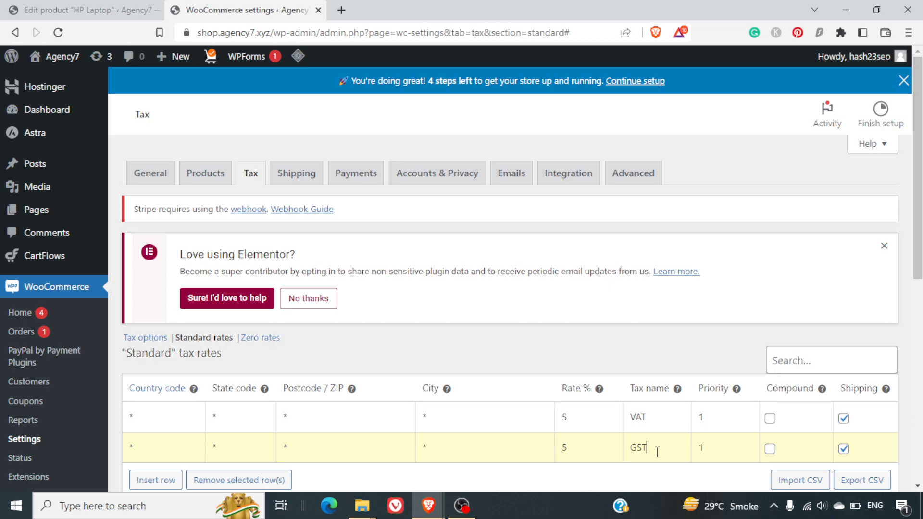
click(709, 449)
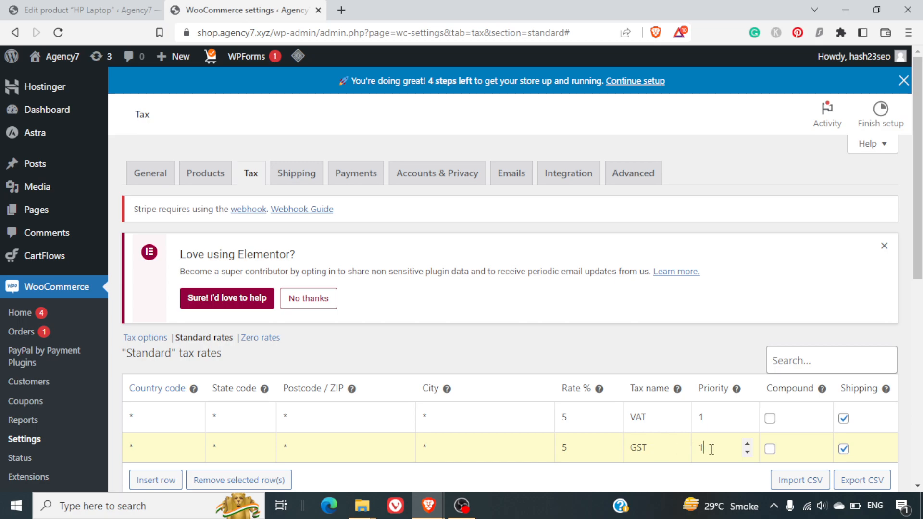
key(BackSpace)
text(2)
scroll(723, 464, down, 3)
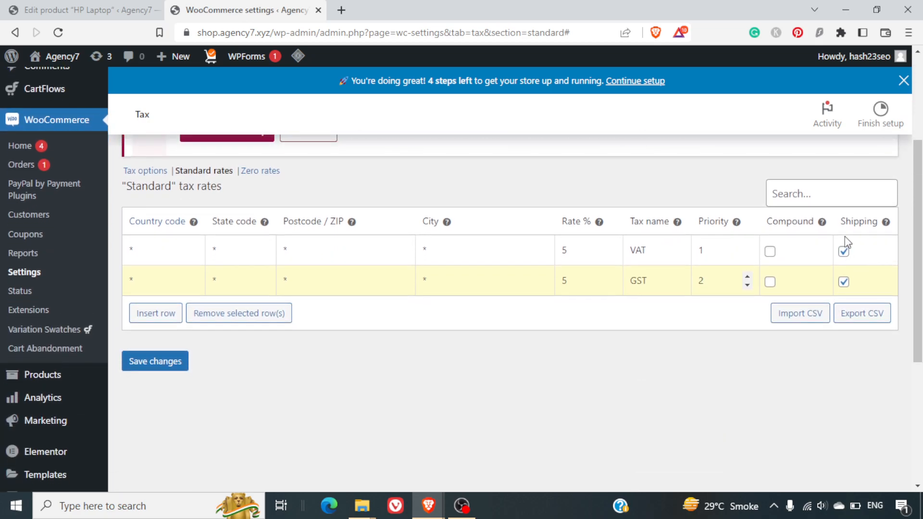
Disable the shipping option for both the VAT and GST rates and save the standard tax rates.
mouse_move(886, 226)
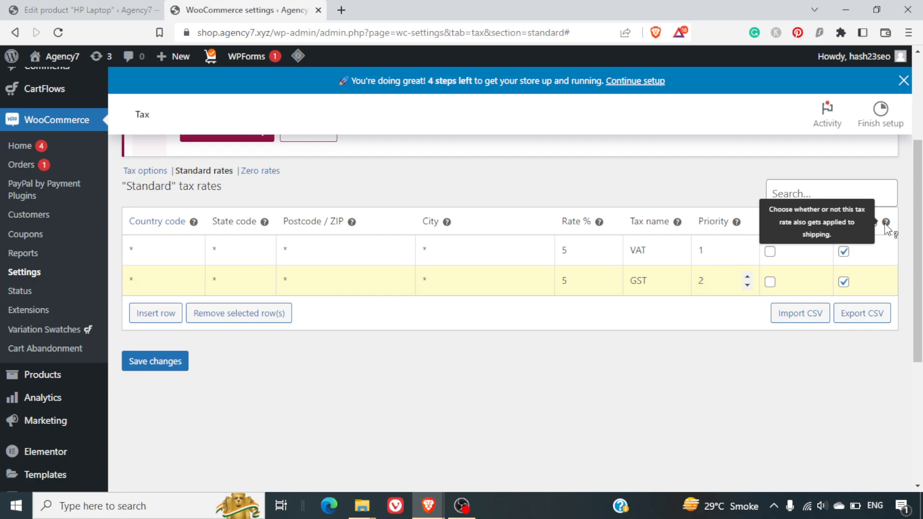
click(843, 251)
click(843, 282)
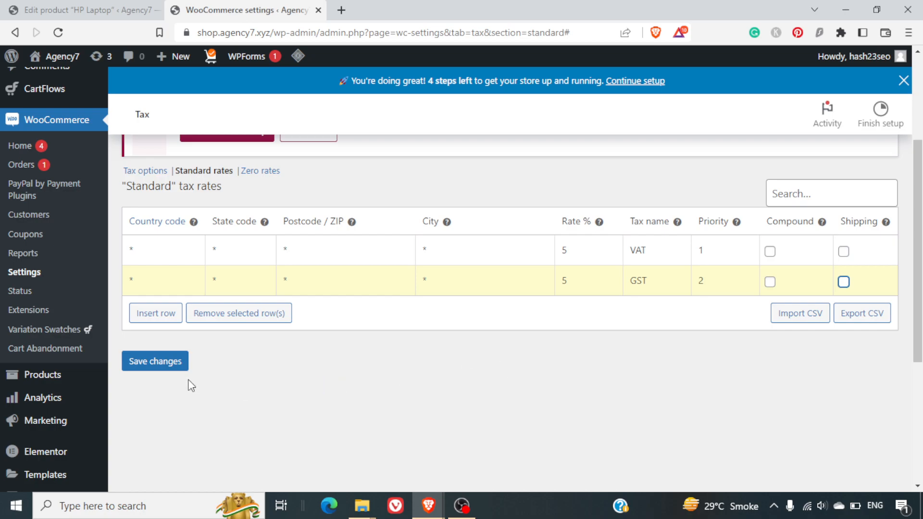
click(162, 367)
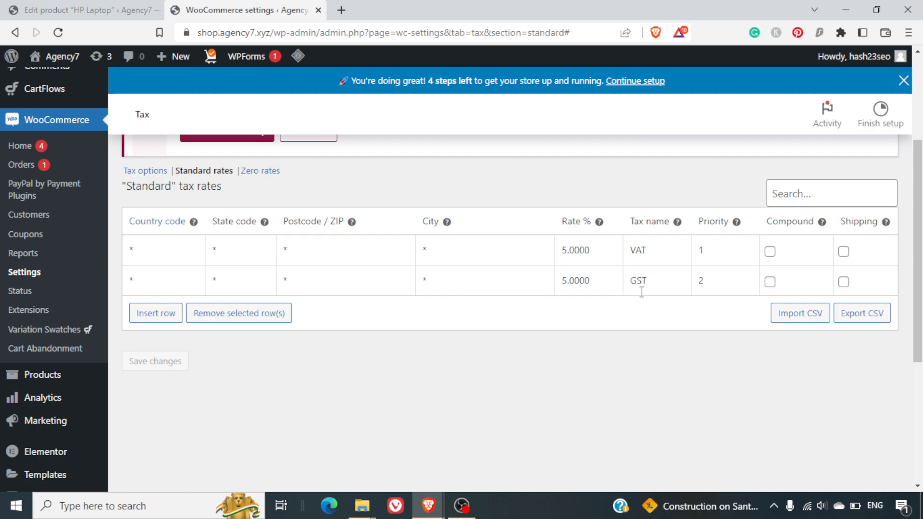
Select the Taxable tax status and Standard tax class for the HP Laptop product and update it.
click(86, 10)
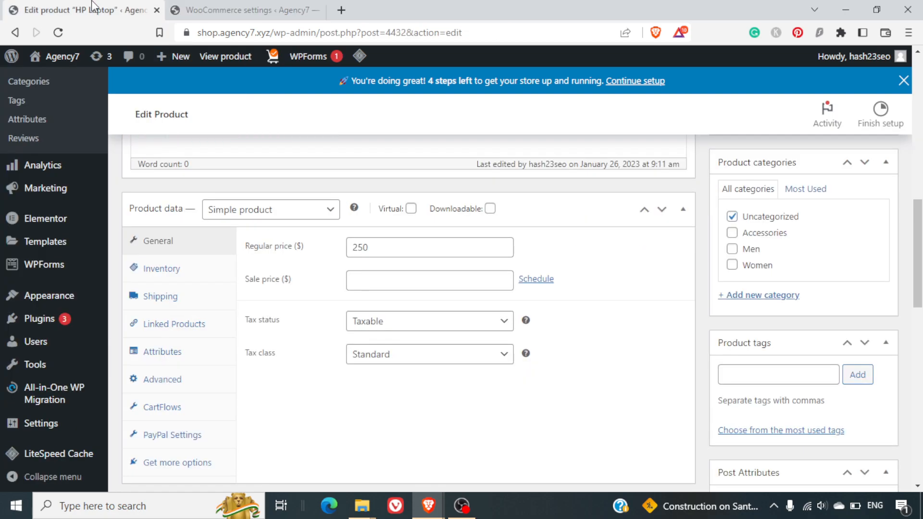
click(377, 323)
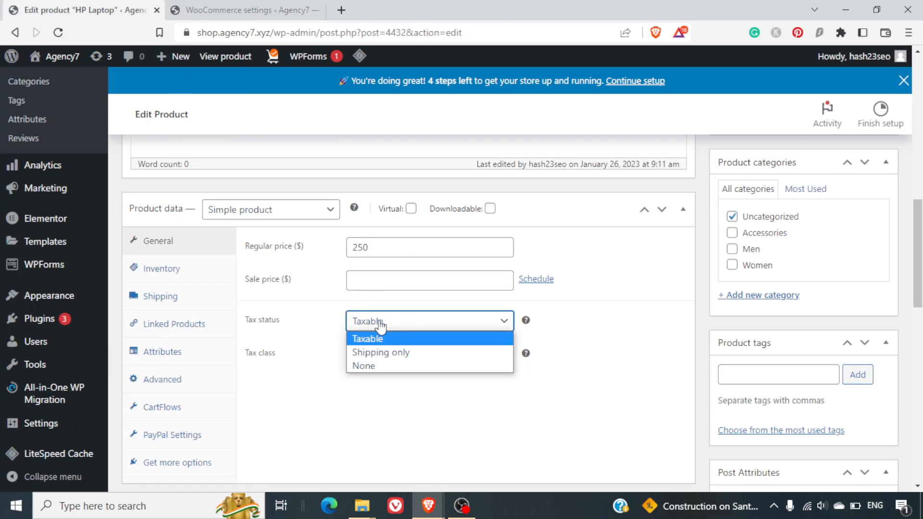
click(396, 338)
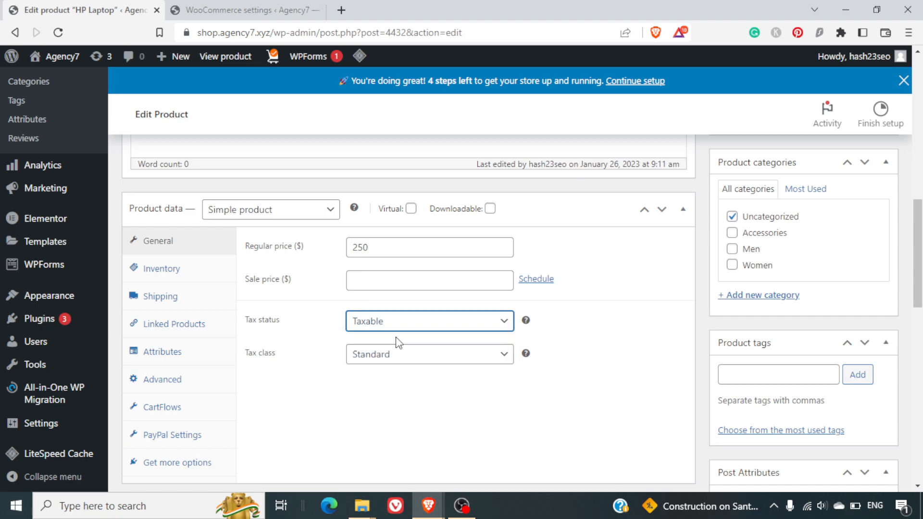
click(369, 355)
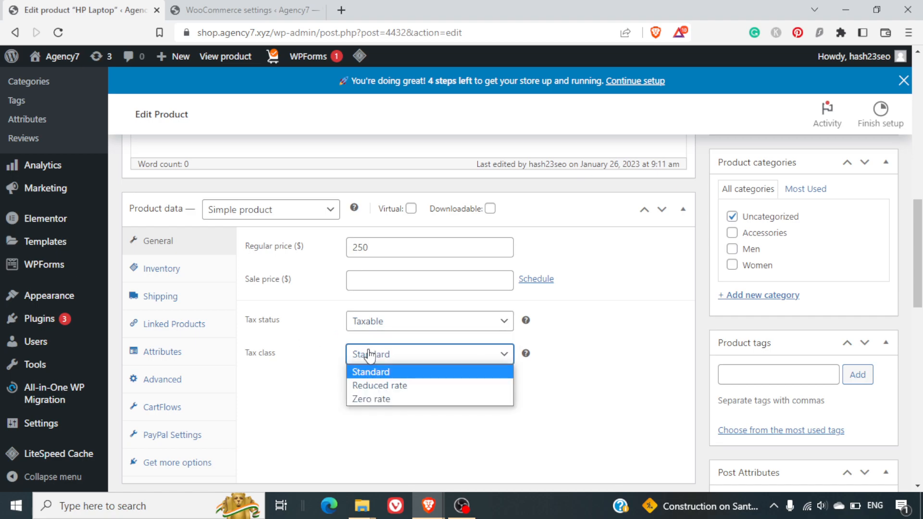
click(395, 373)
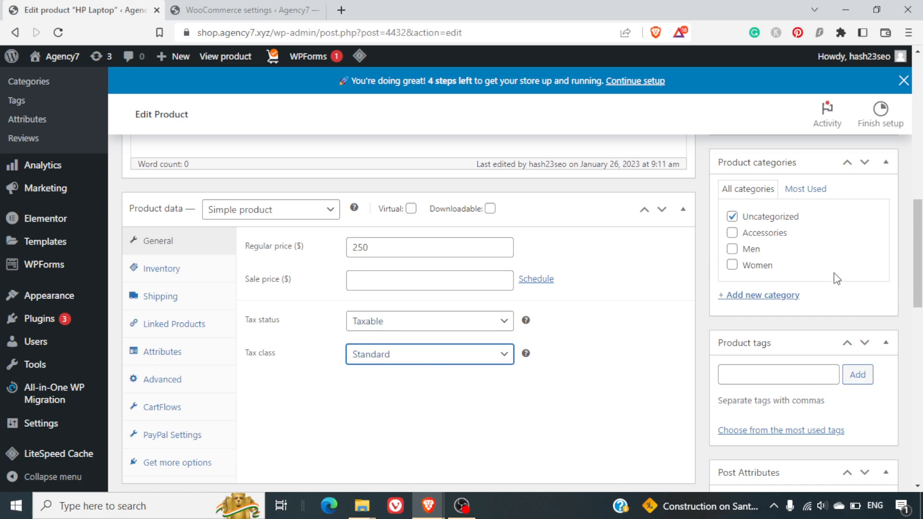
scroll(832, 273, down, 10)
scroll(835, 272, up, 10)
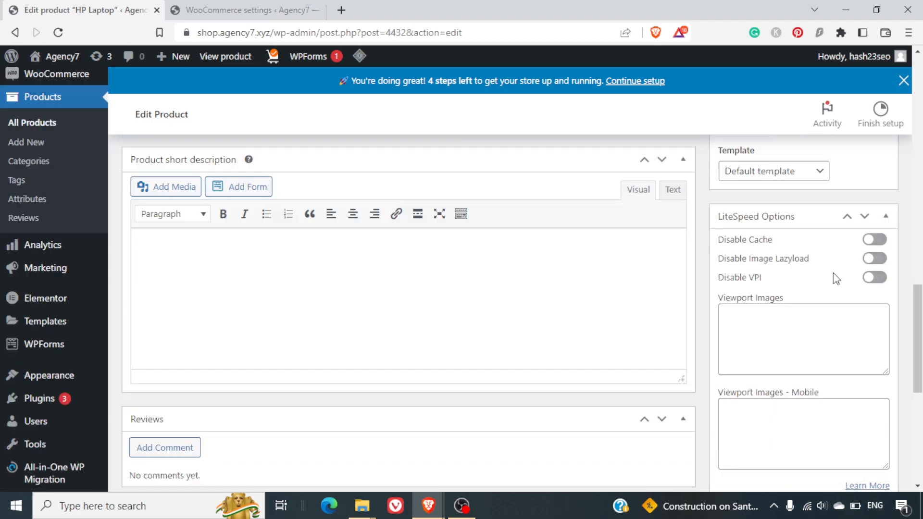
scroll(833, 274, up, 5)
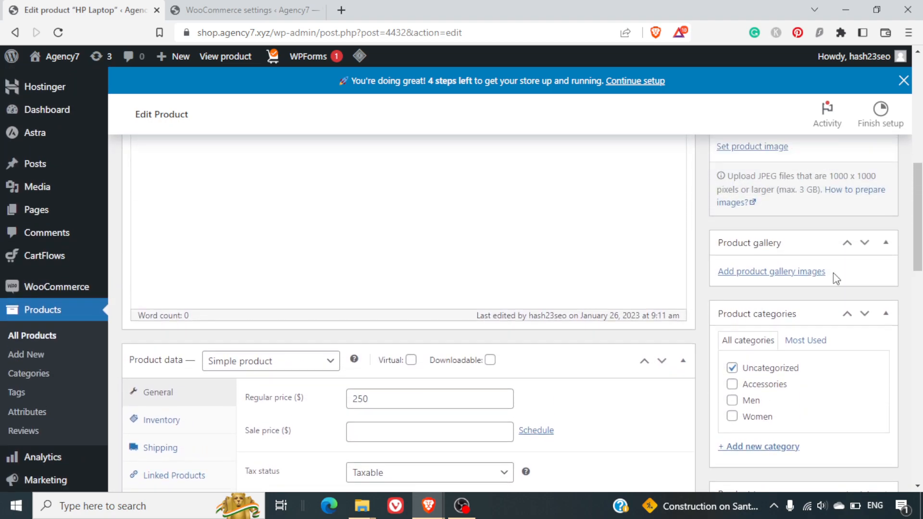
click(868, 235)
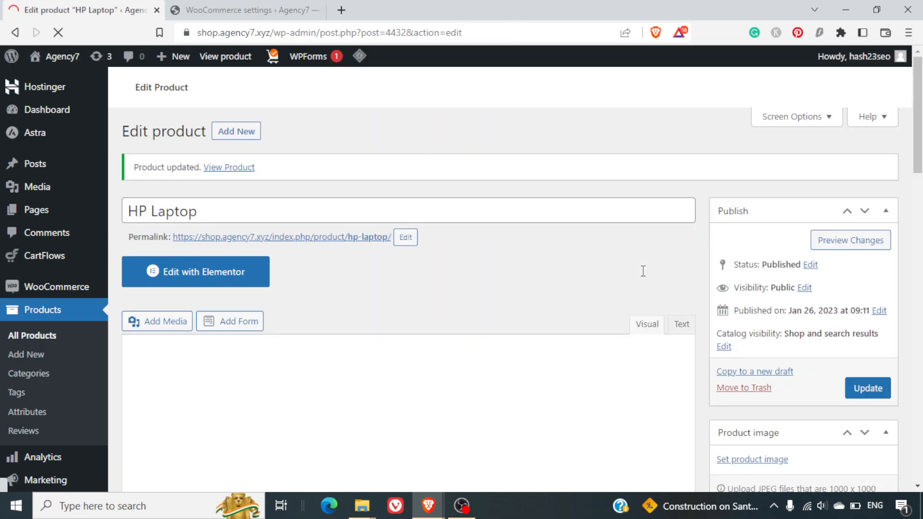
scroll(643, 271, down, 4)
scroll(643, 271, down, 3)
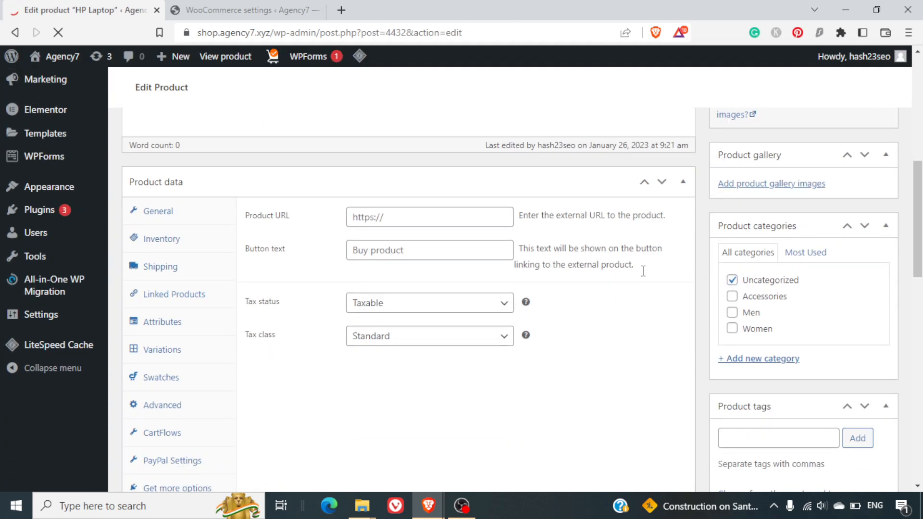
click(443, 336)
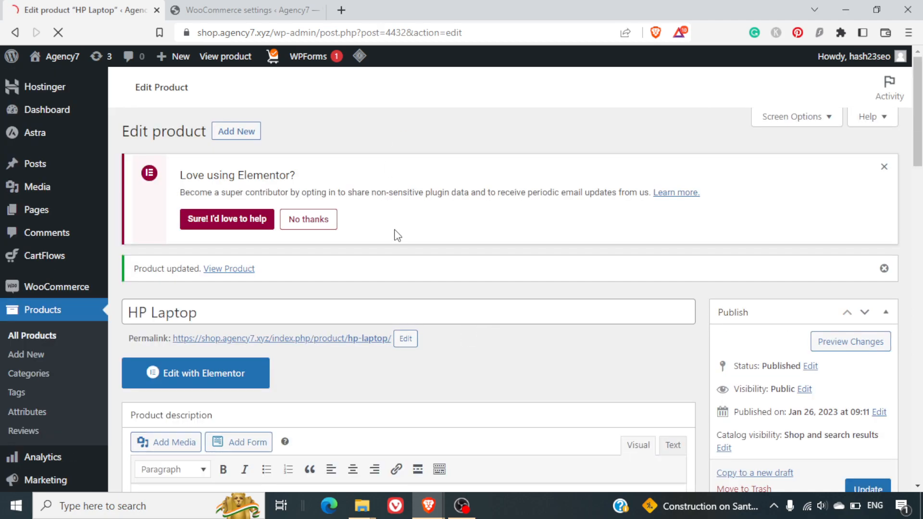
Copy the HP Laptop permalink and open the product page in a private browser window.
right_click(273, 338)
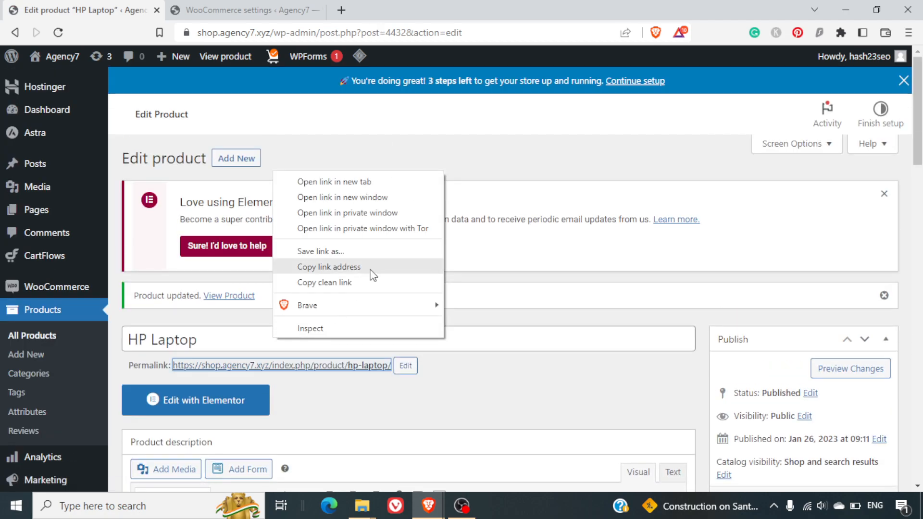
click(328, 266)
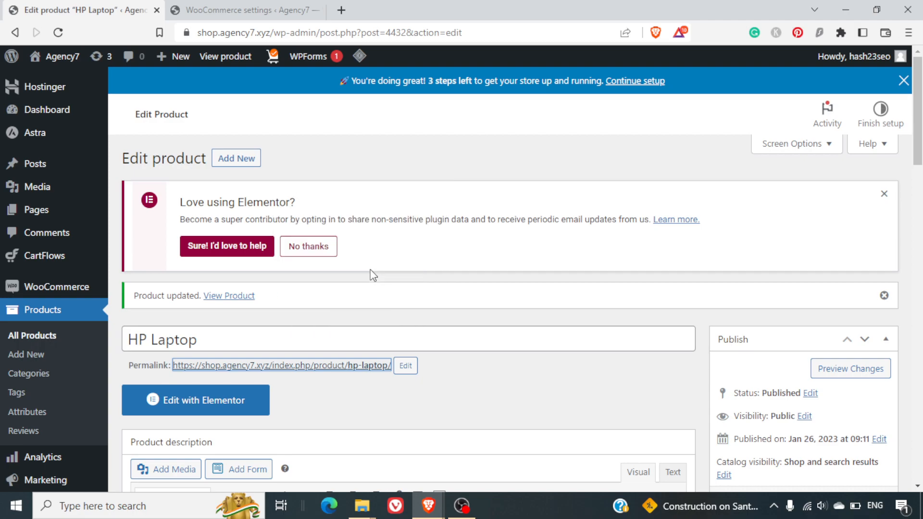
key(ctrl+shift+n)
key(ctrl+v)
key(Return)
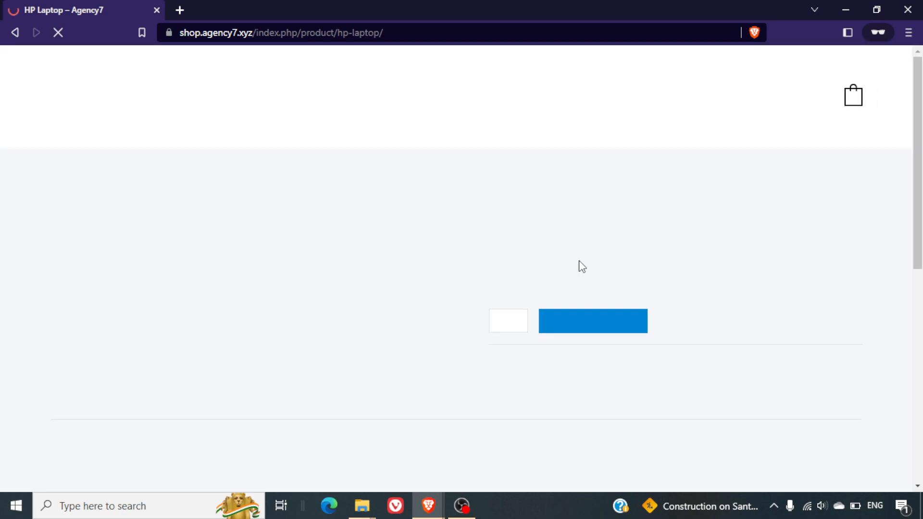
Add the HP Laptop to the cart and check the VAT and GST lines in the cart totals.
click(600, 330)
click(772, 230)
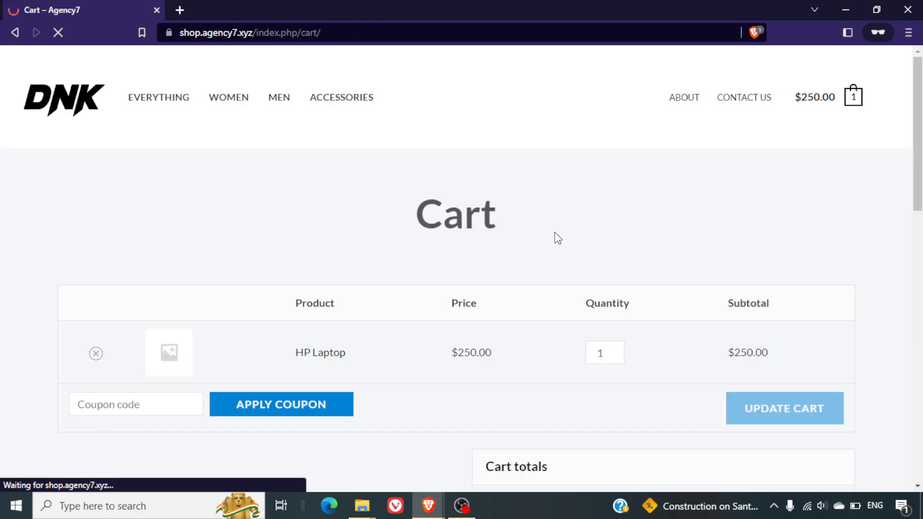
scroll(557, 238, down, 5)
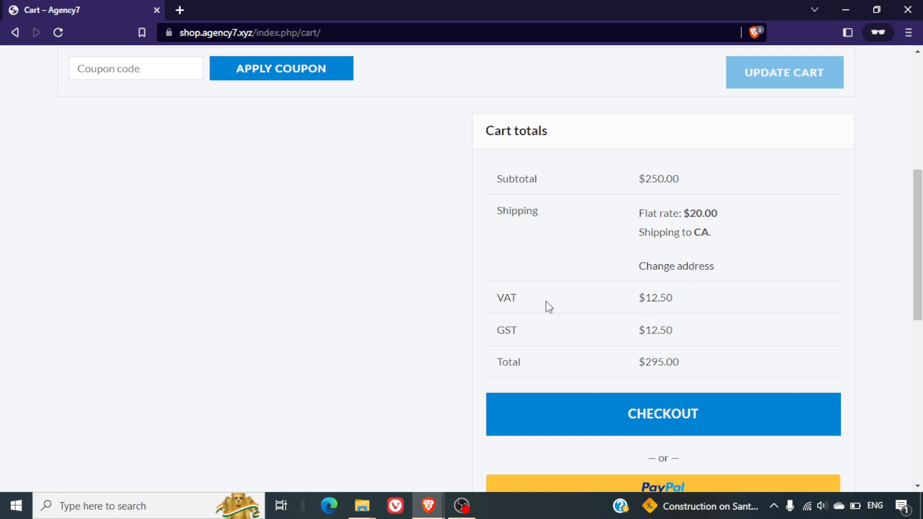
drag(534, 295, 576, 293)
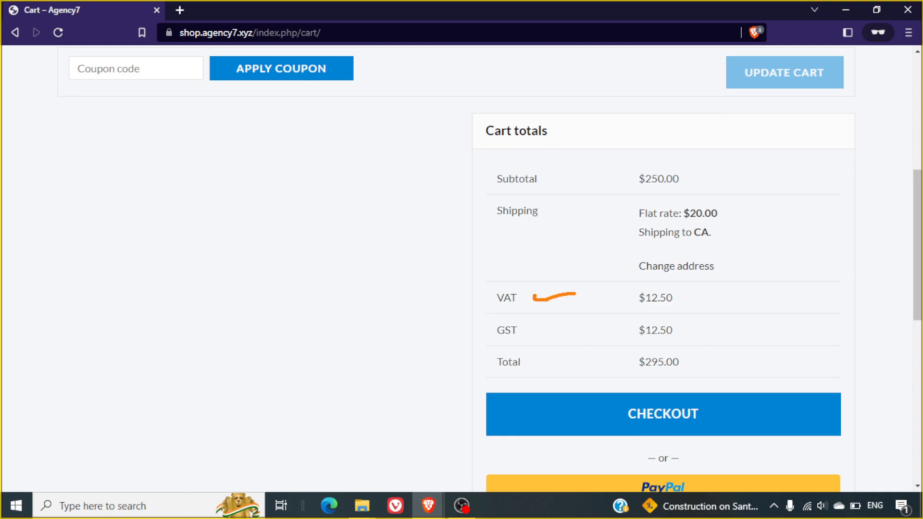
drag(532, 332, 623, 330)
key(Escape)
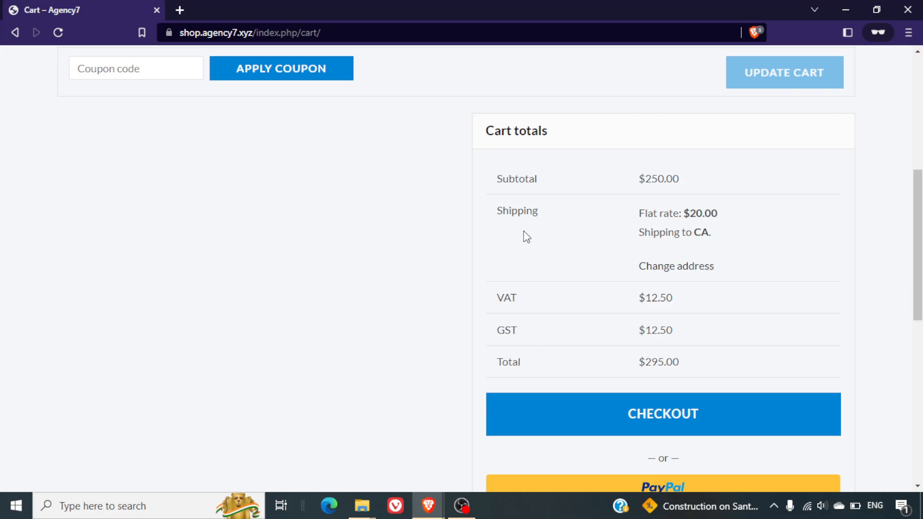
Return to the store's Standard tax rates, remove the GST row and save the changes.
key(alt+Tab)
key(ctrl+Tab)
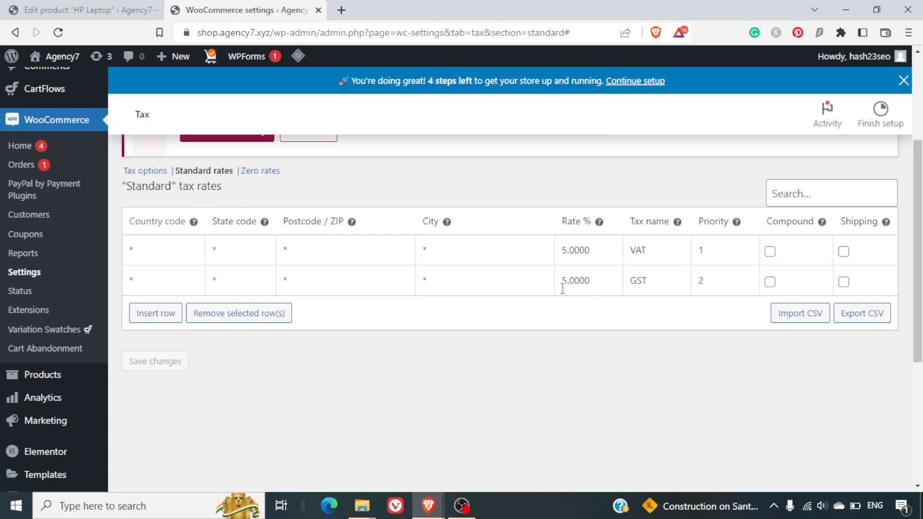
click(149, 284)
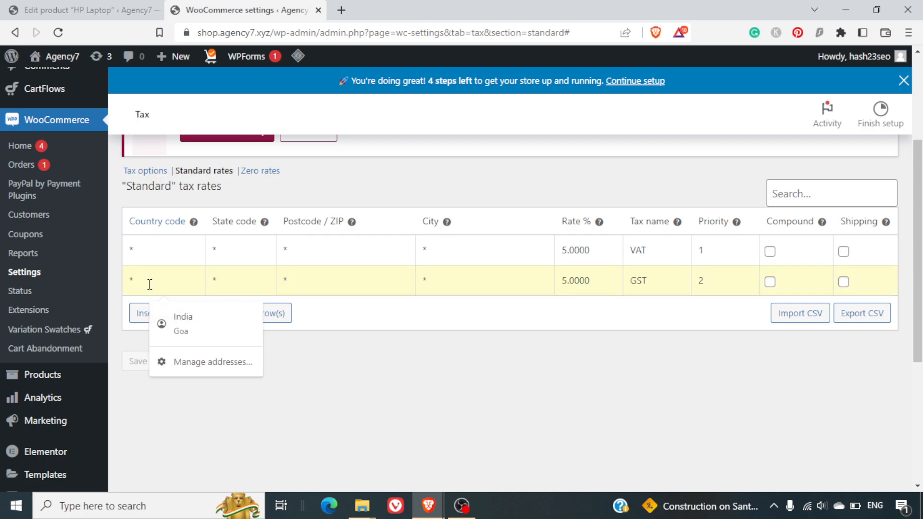
click(149, 284)
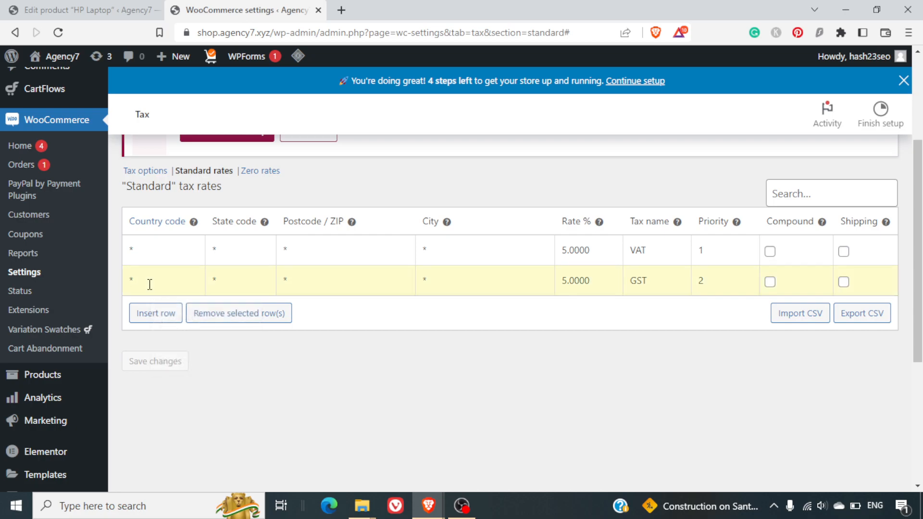
click(237, 313)
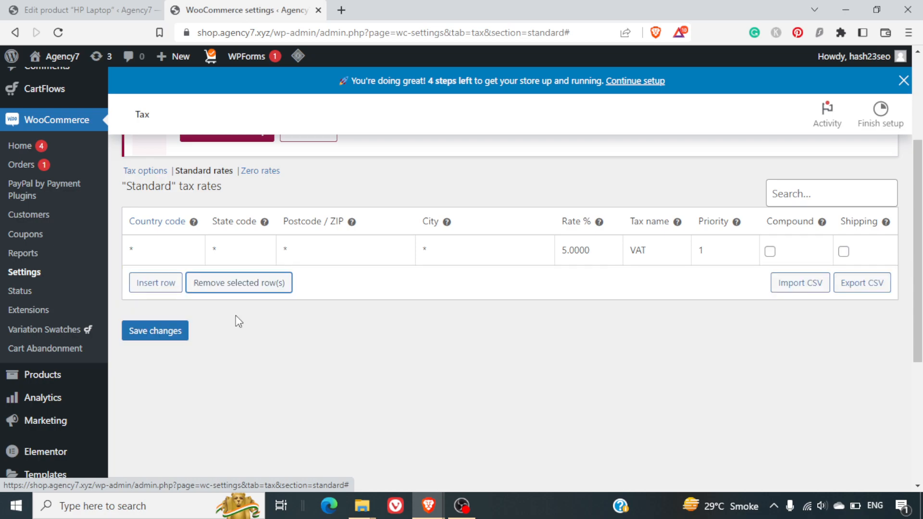
click(141, 337)
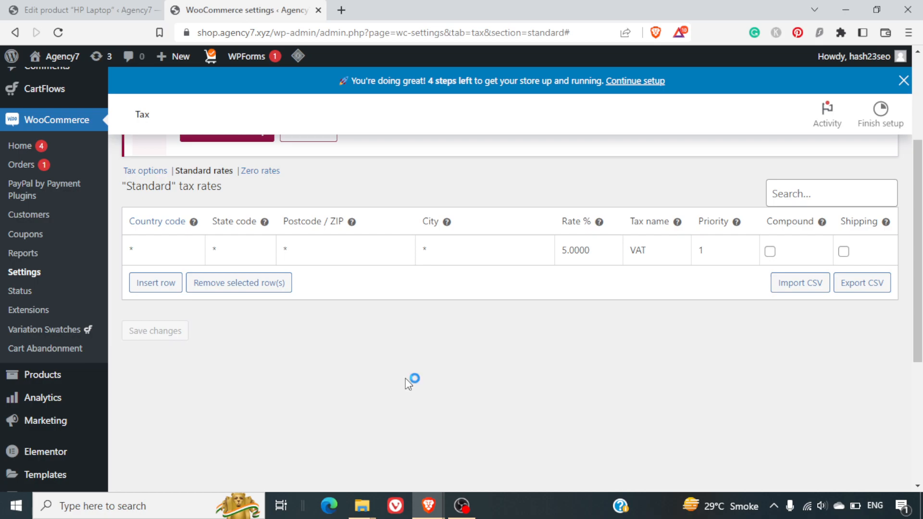
scroll(407, 383, up, 3)
scroll(408, 384, down, 1)
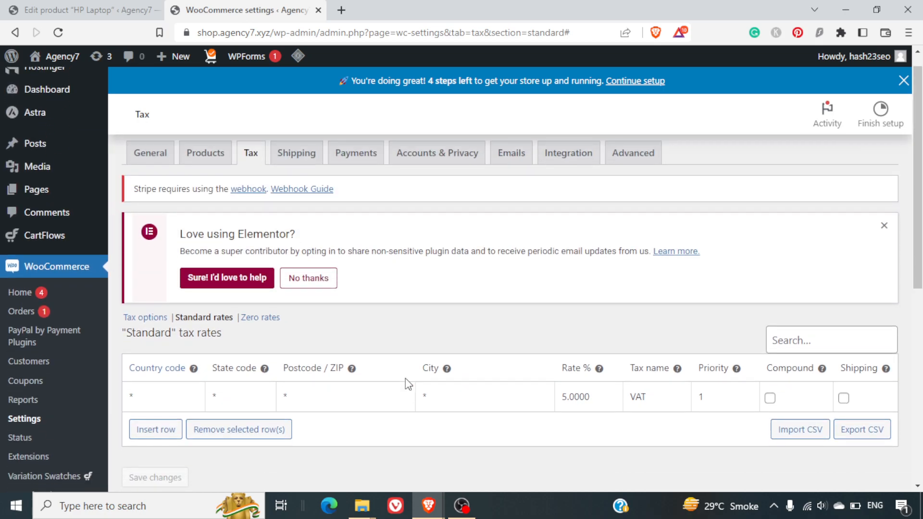